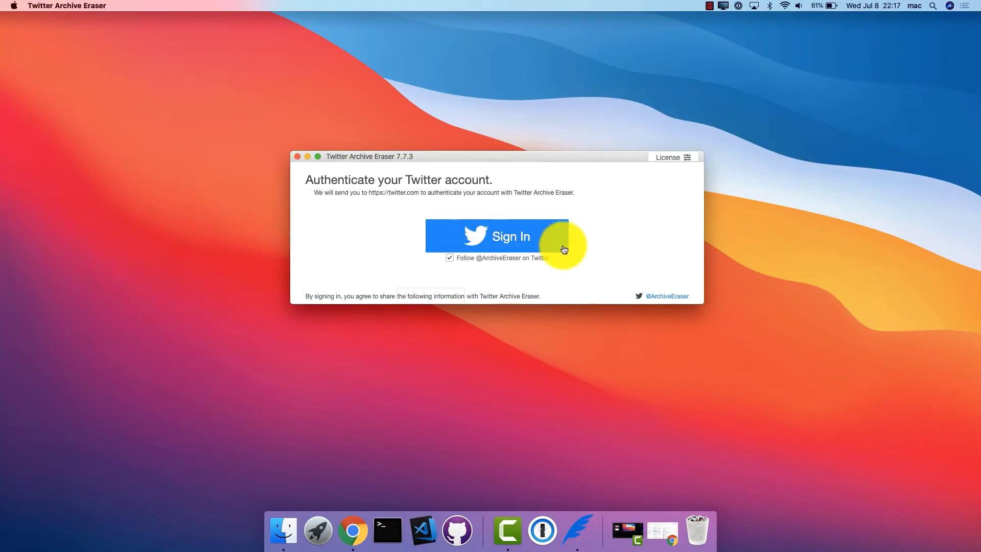
Sign in with the Twitter account's username and password and authorize Twitter Archive Eraser
click(534, 239)
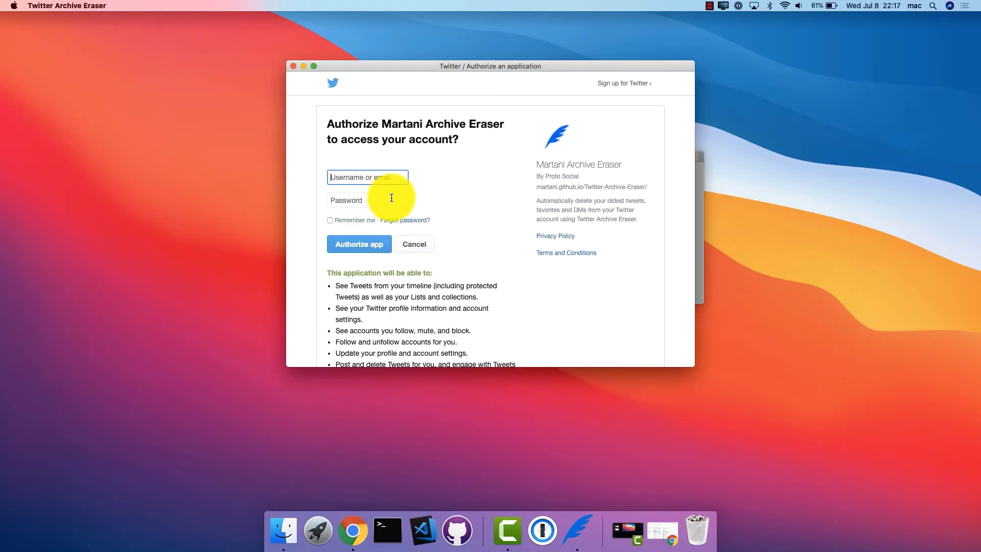
text(martani_net)
click(380, 203)
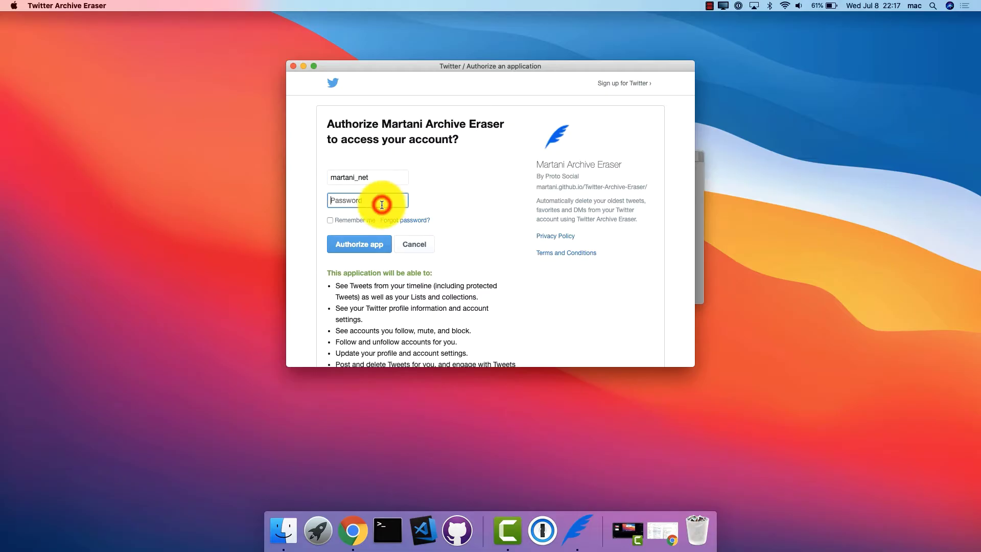
key(super+v)
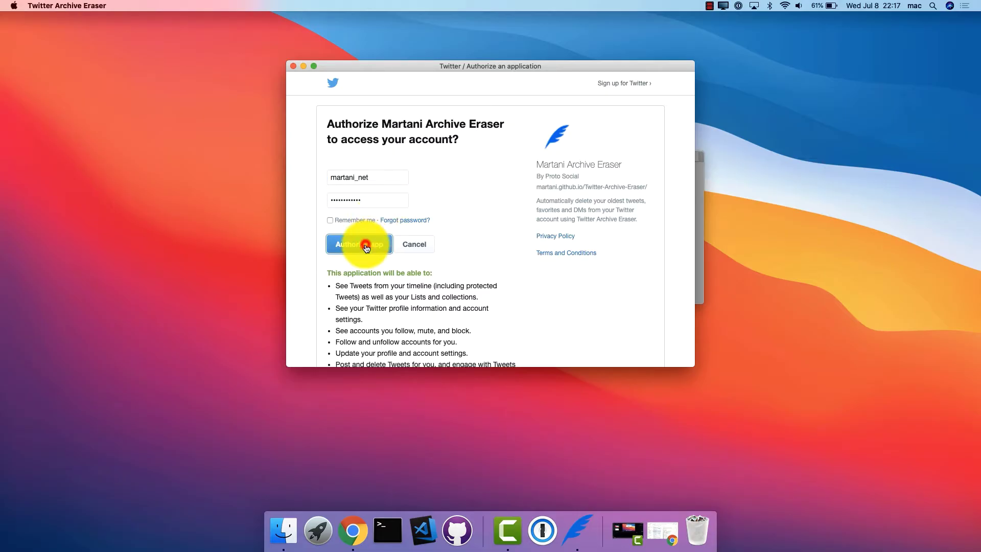
click(365, 245)
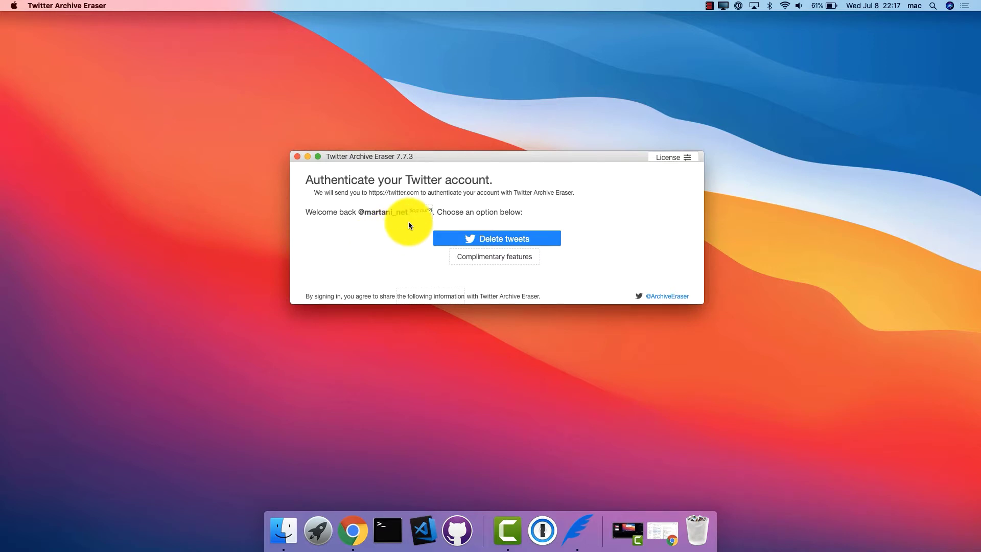
Choose Delete tweets and load the downloaded Twitter archive zip from Downloads
click(552, 241)
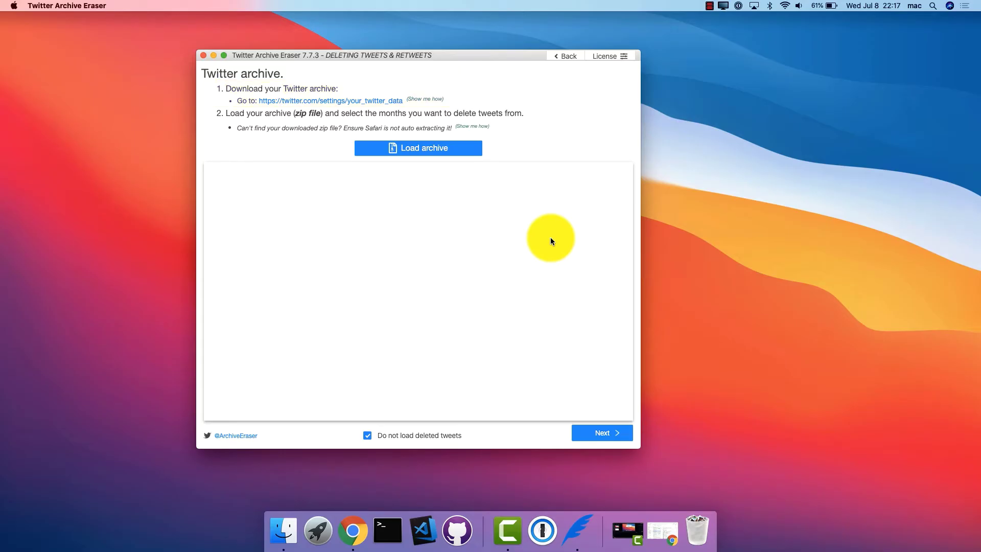
click(450, 157)
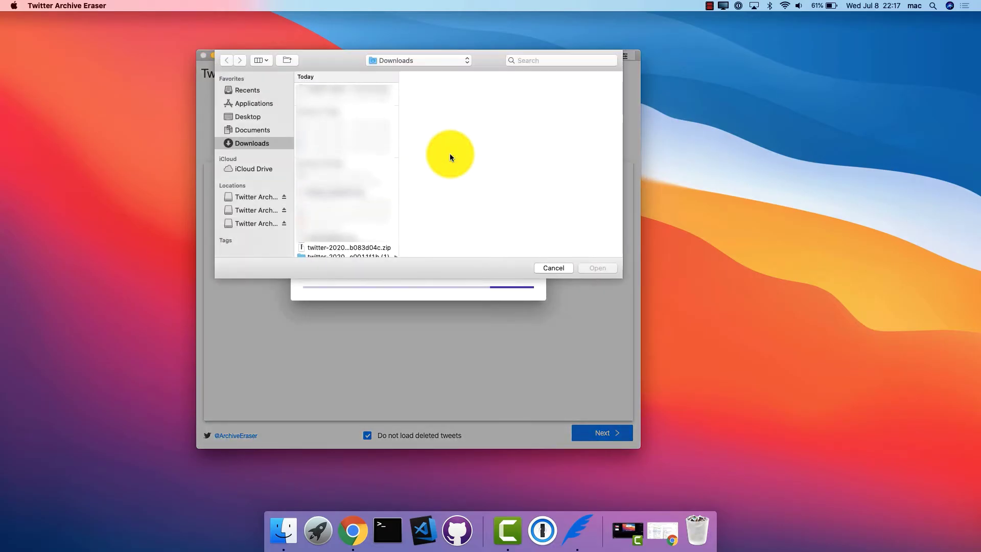
click(383, 248)
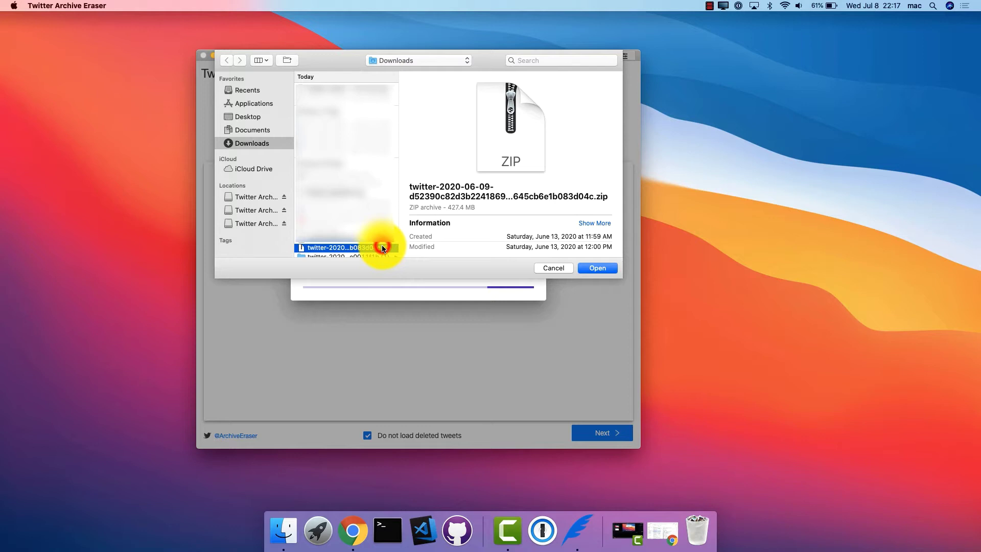
click(593, 270)
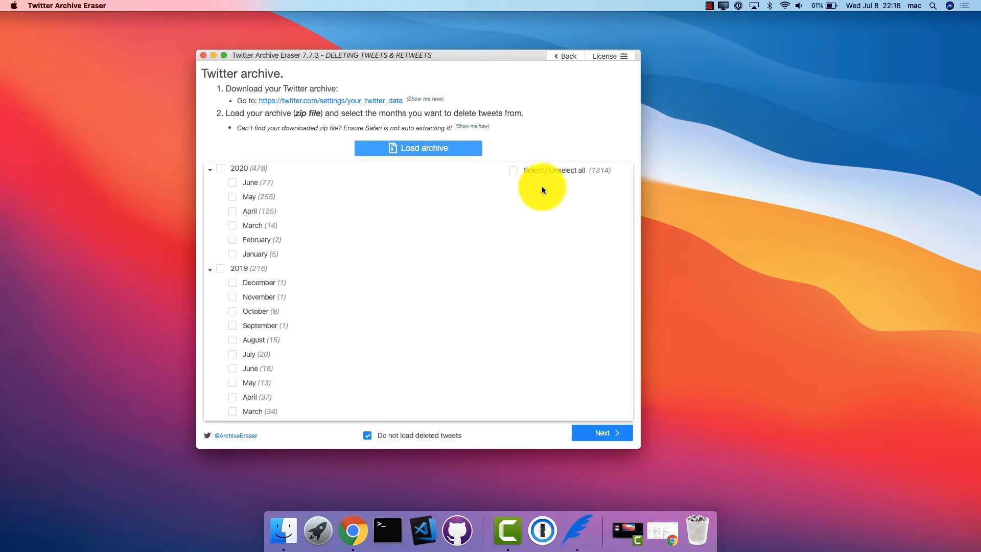
Mark 2020 for deletion, excluding June, May and April
click(221, 168)
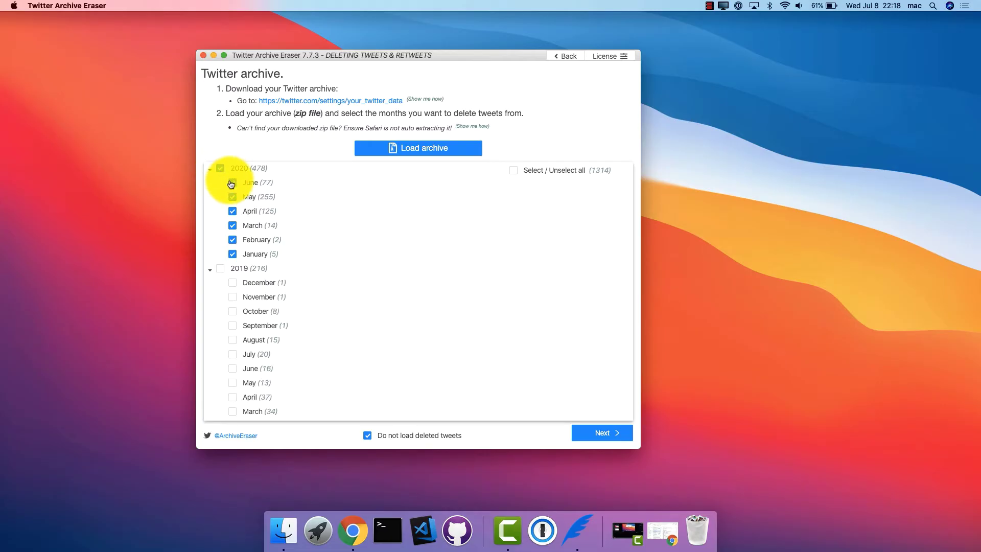
click(231, 182)
click(231, 196)
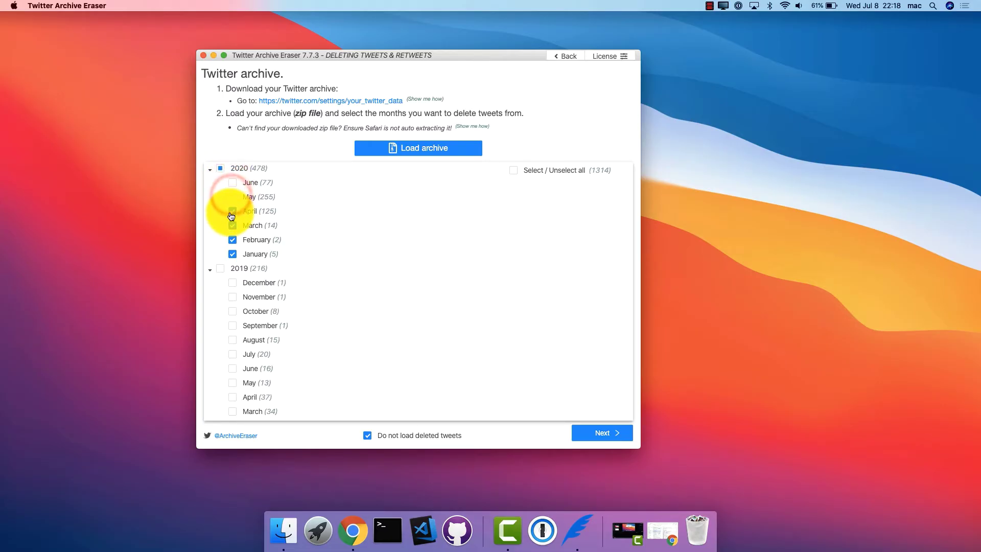
click(231, 212)
Mark all of 2019, 2018 and 2017 for deletion, collapsing each year, and continue
scroll(229, 249, down, 3)
click(220, 213)
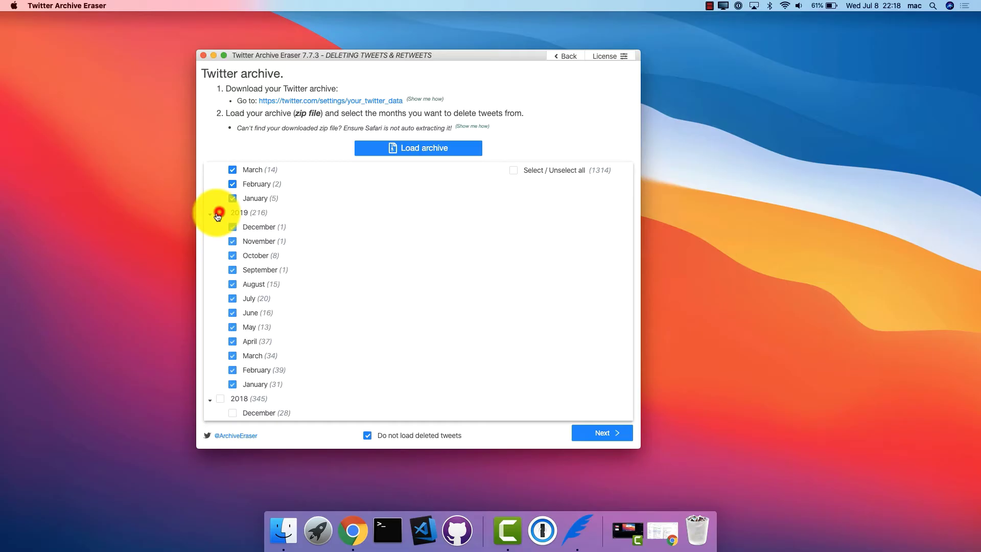
click(210, 214)
scroll(212, 213, up, 3)
click(220, 282)
click(210, 282)
scroll(210, 283, down, 3)
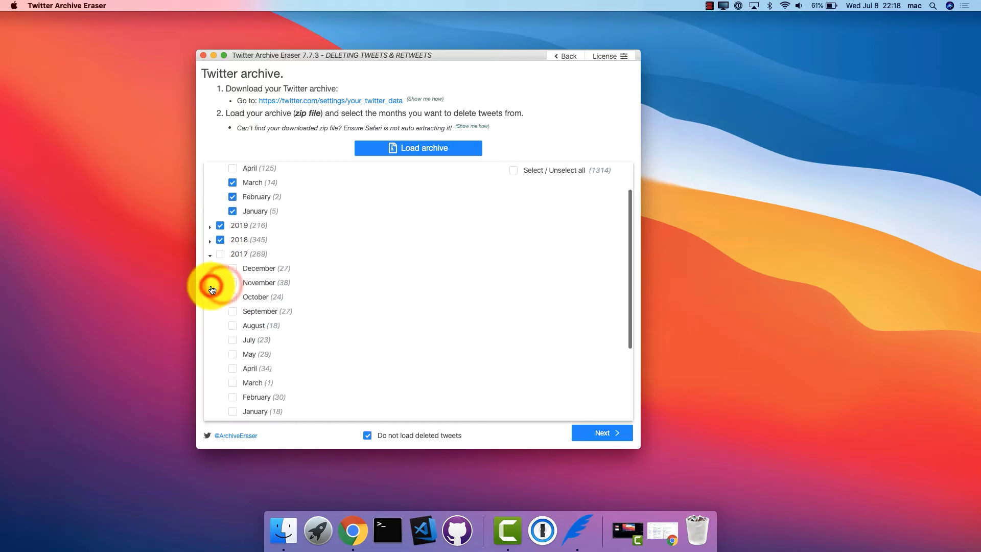
click(220, 253)
click(210, 254)
scroll(228, 281, up, 3)
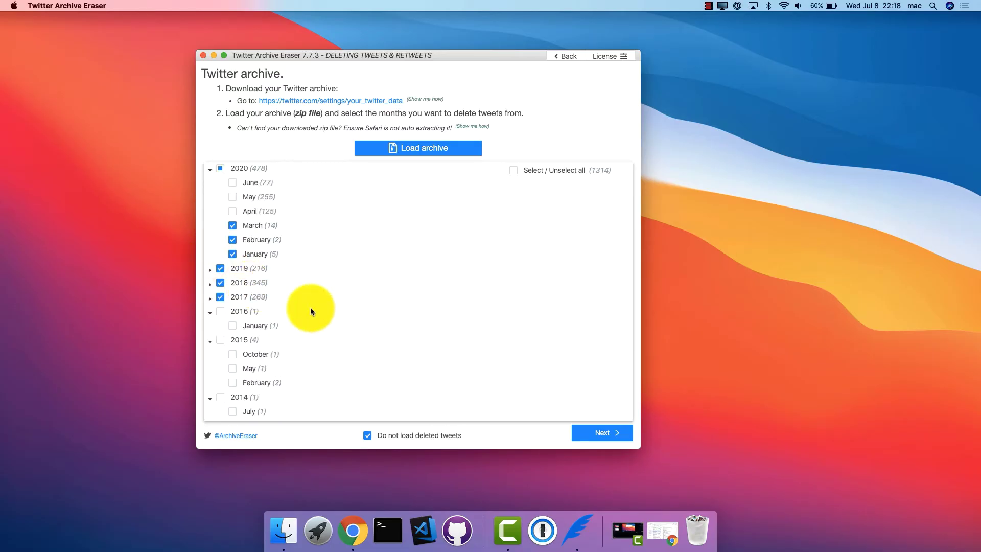
click(595, 433)
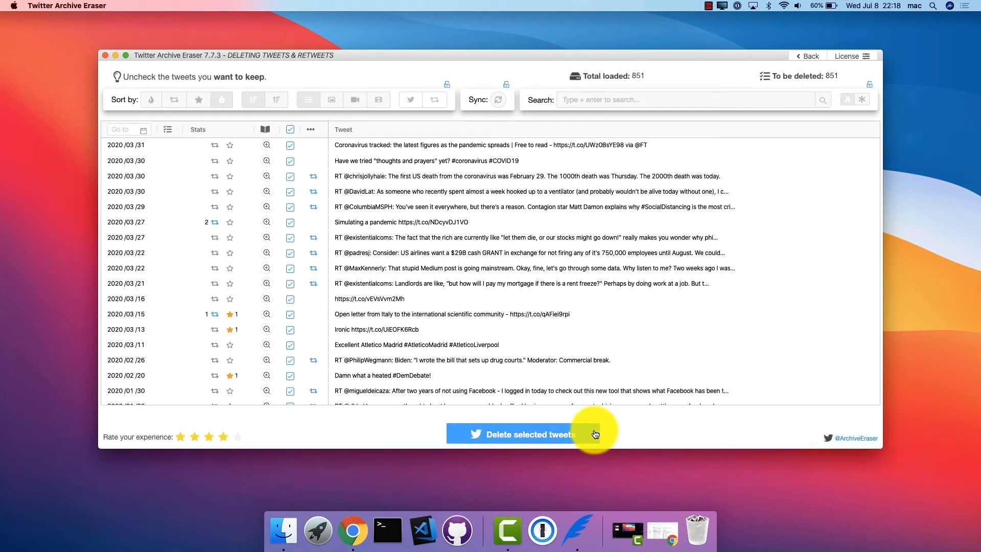
Review the 851 queued tweets, then open License settings at the empty license field
scroll(518, 336, down, 20)
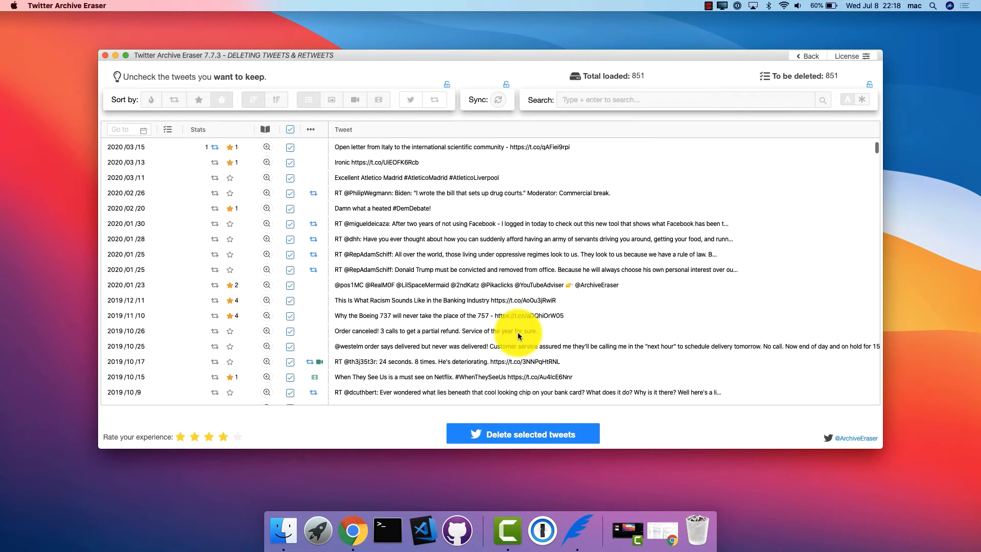
scroll(519, 336, down, 5)
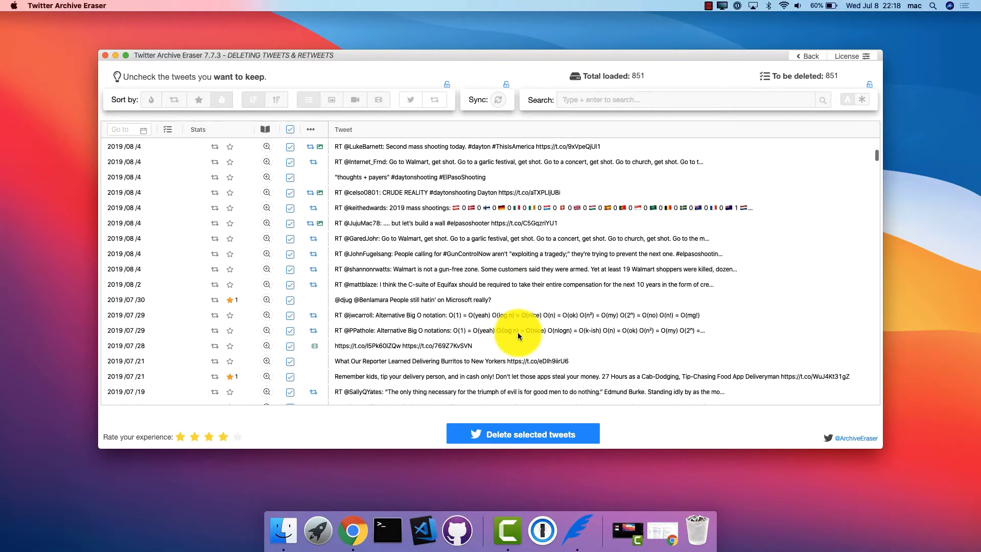
scroll(519, 336, up, 10)
scroll(518, 335, up, 5)
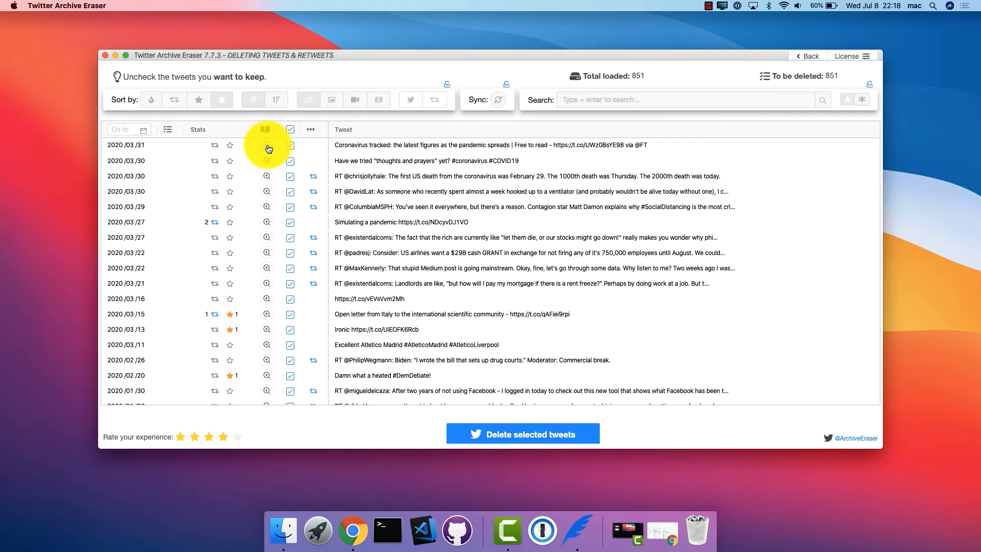
drag(268, 149, 416, 94)
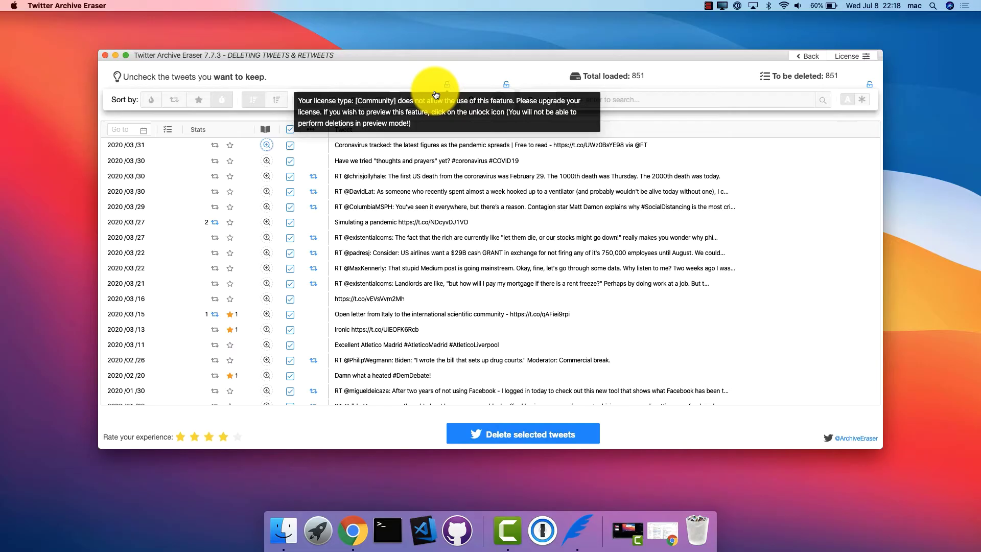
click(852, 55)
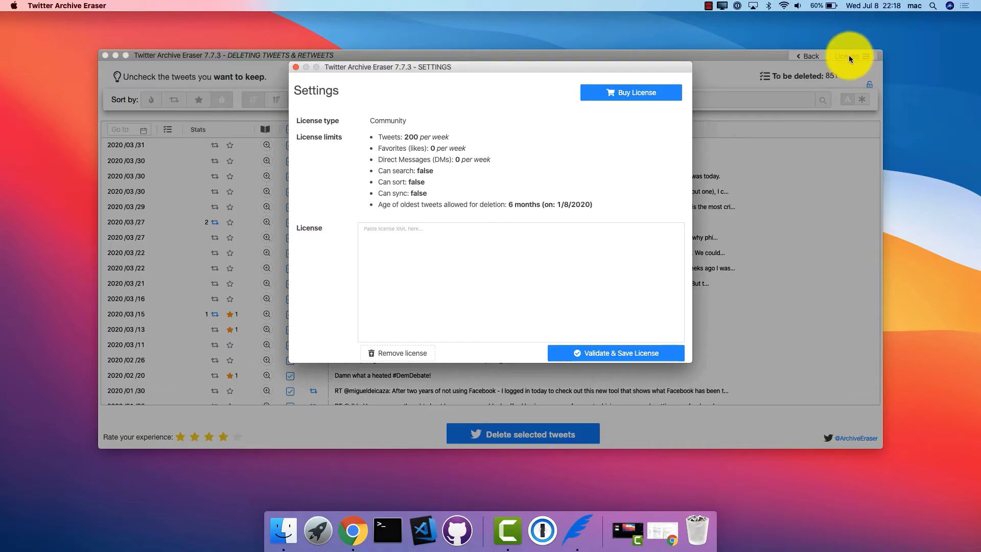
click(460, 247)
Copy the license XML block from the Twitter Archive Eraser email in Gmail
click(661, 534)
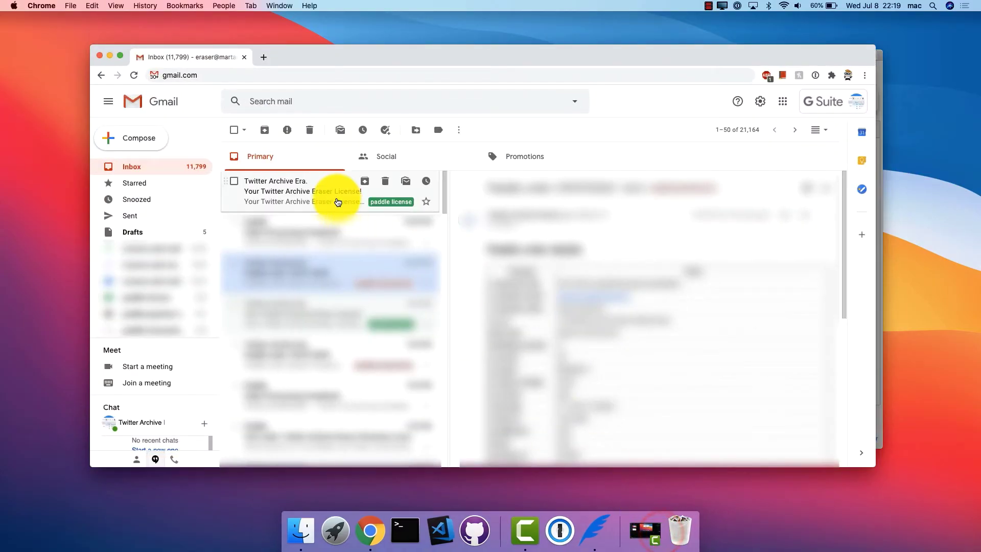
click(337, 200)
scroll(620, 320, down, 1)
scroll(628, 298, up, 1)
drag(663, 188, 488, 202)
scroll(629, 321, down, 10)
drag(591, 420, 541, 195)
right_click(561, 207)
click(580, 223)
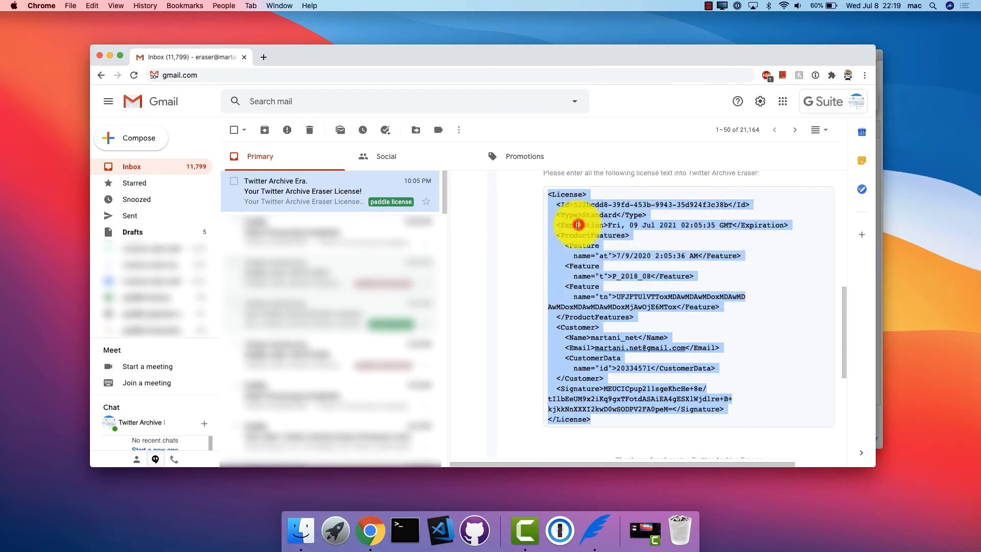
Paste the license into the License field, validate and save it, and close Settings
click(109, 55)
right_click(425, 245)
click(378, 274)
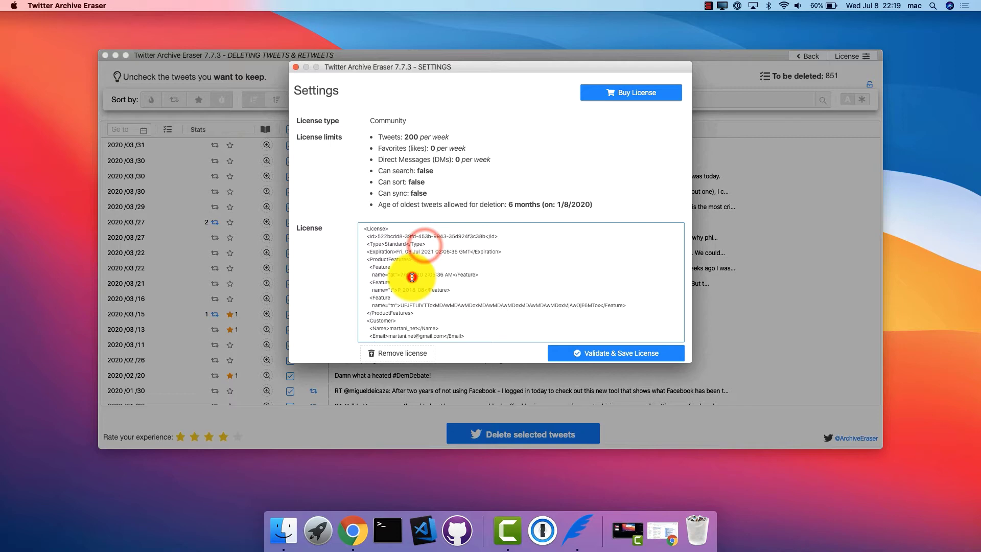
click(592, 350)
click(564, 233)
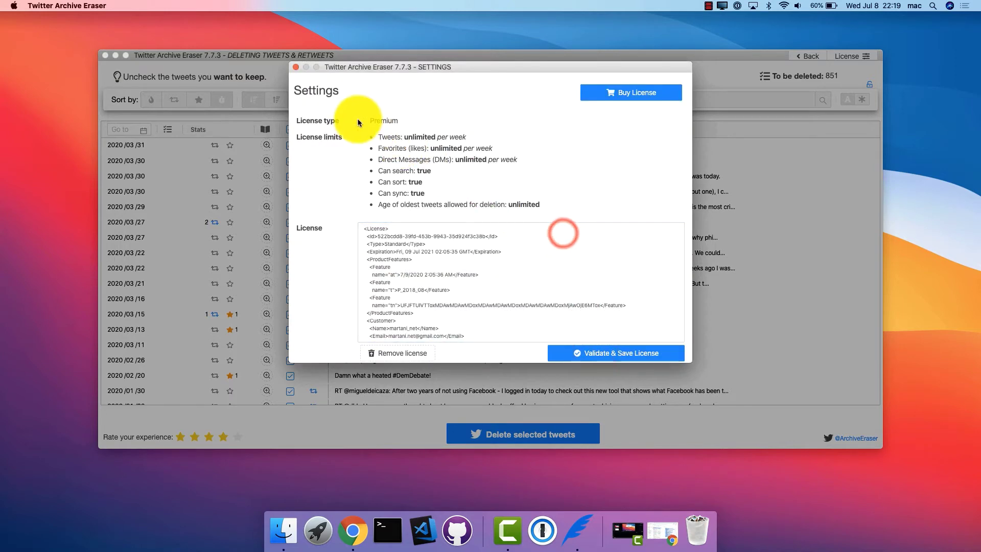
click(295, 67)
click(317, 70)
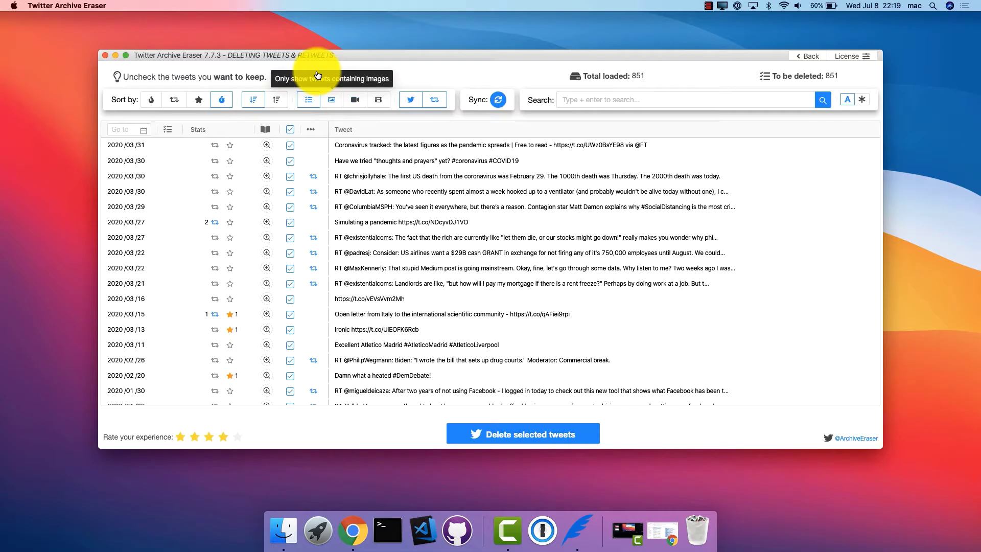
Sort by most retweeted and liked and preview the 2 BILLION tweet in full
click(151, 100)
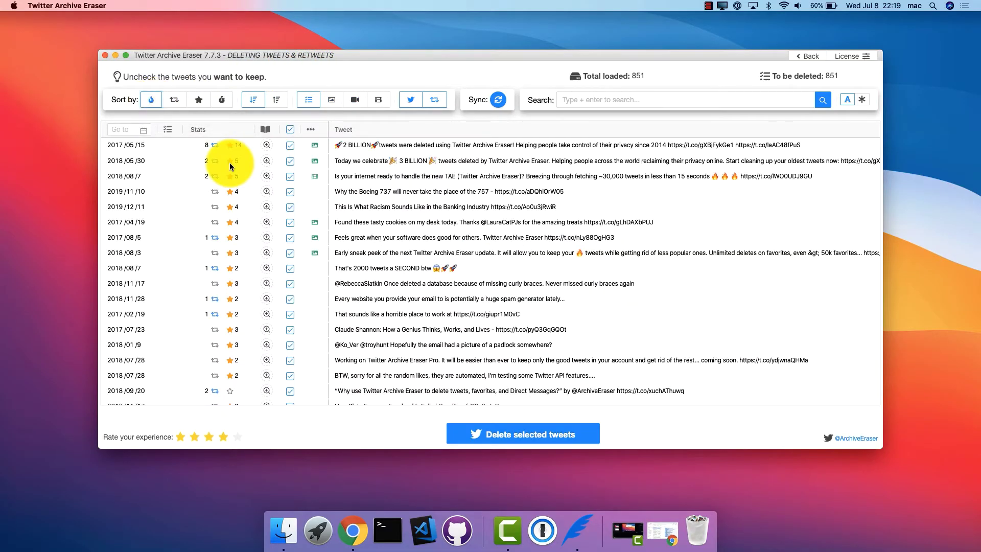
click(269, 147)
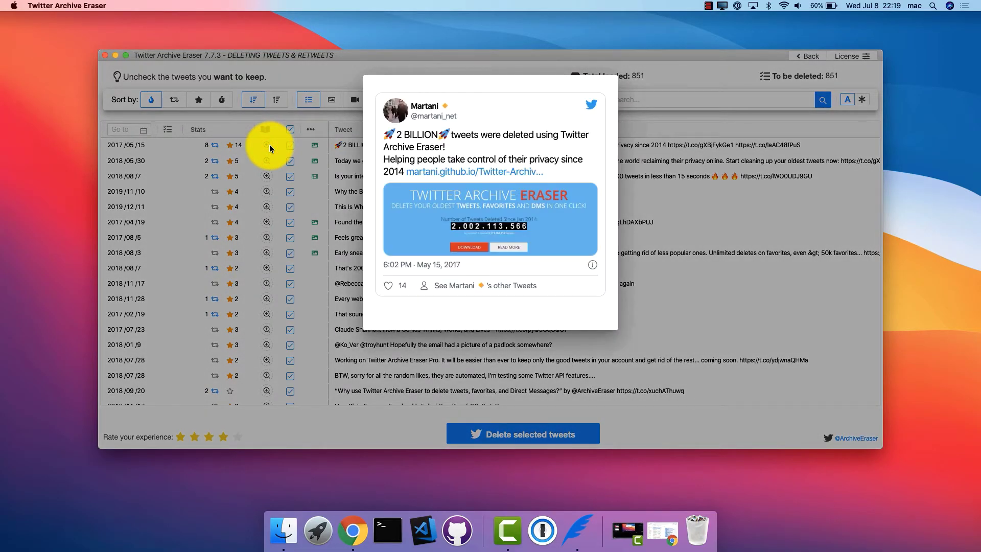
click(269, 145)
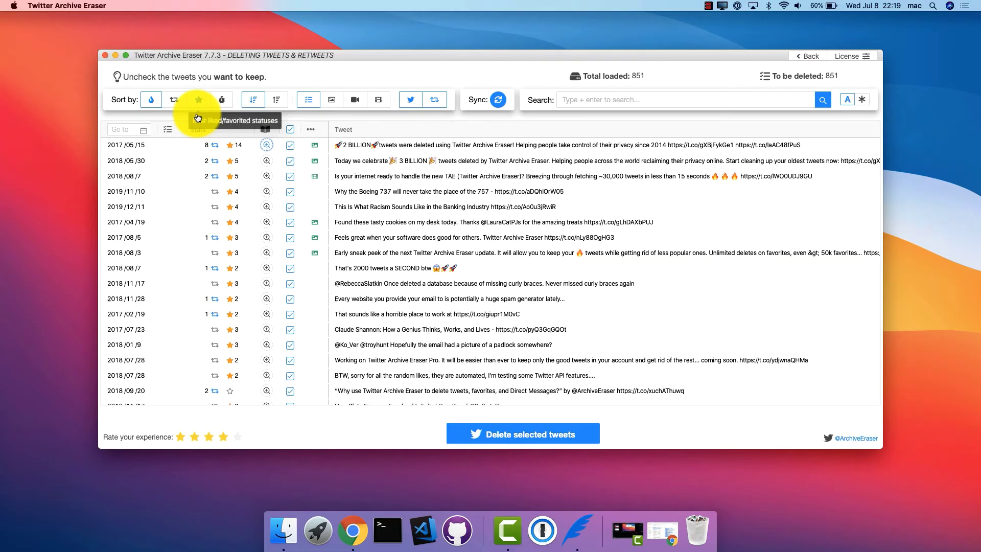
Try the retweet and like sorts, then sort by newest statuses in ascending order
click(178, 105)
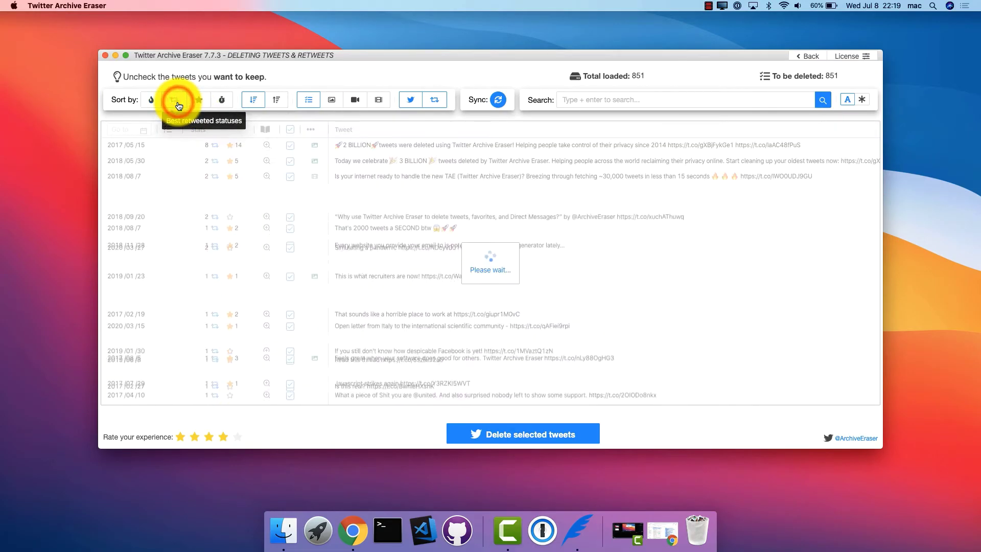
click(200, 106)
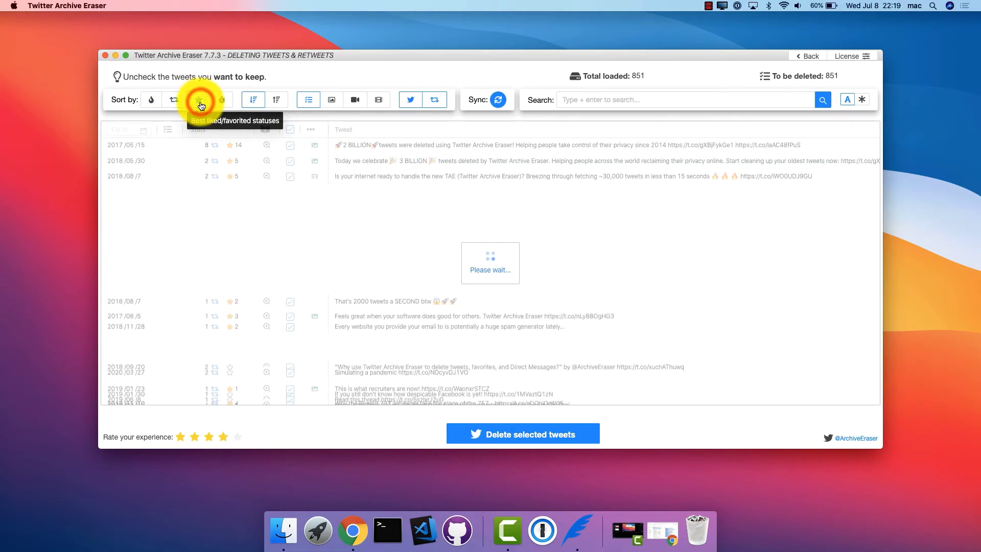
click(220, 106)
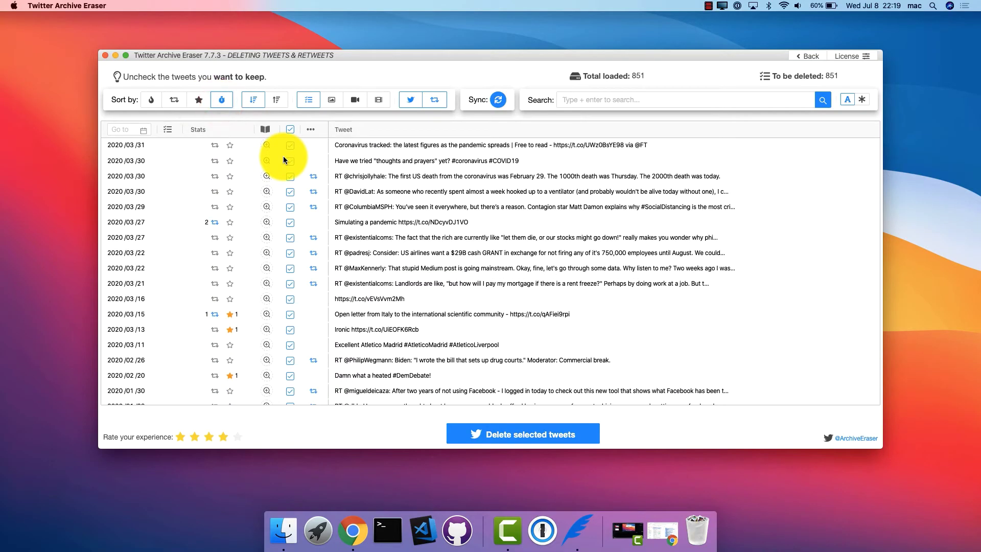
click(281, 105)
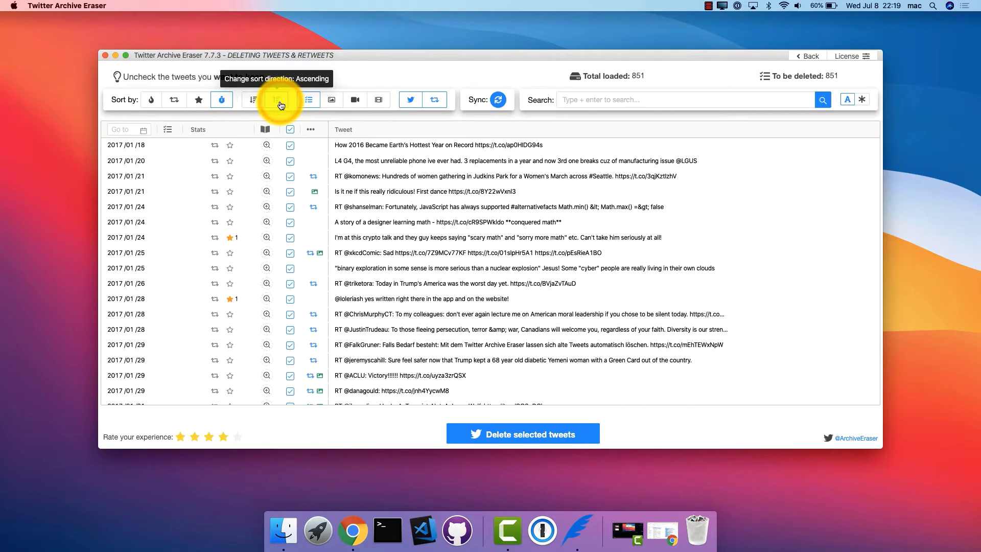
scroll(277, 185, down, 2)
scroll(277, 185, up, 5)
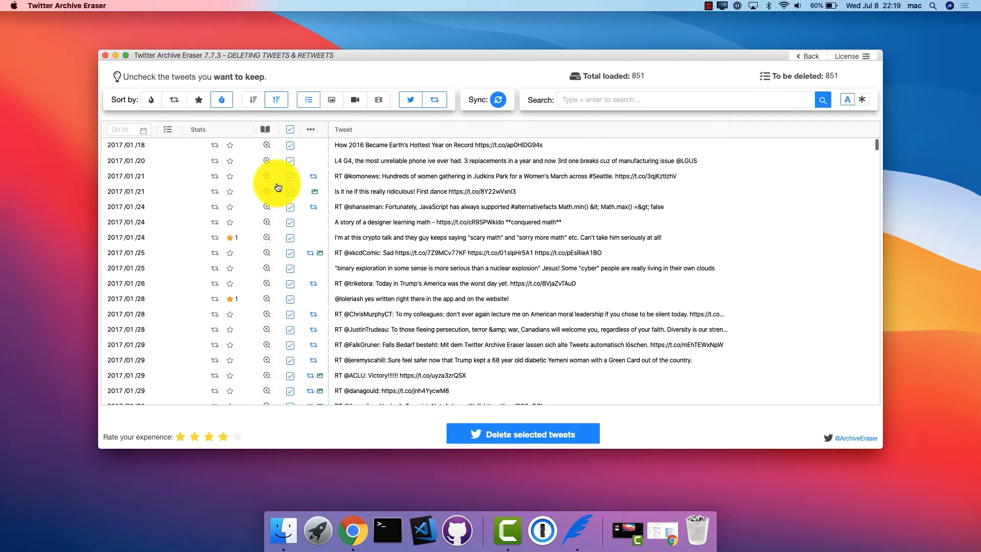
Restore descending order, filter to image tweets, and preview the "let's build a wall" tweet
click(253, 106)
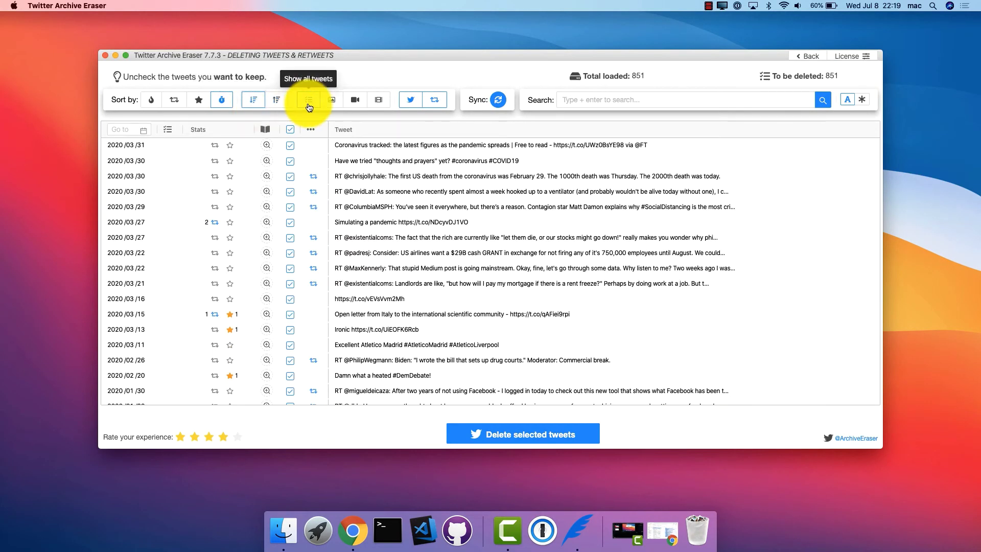
click(338, 104)
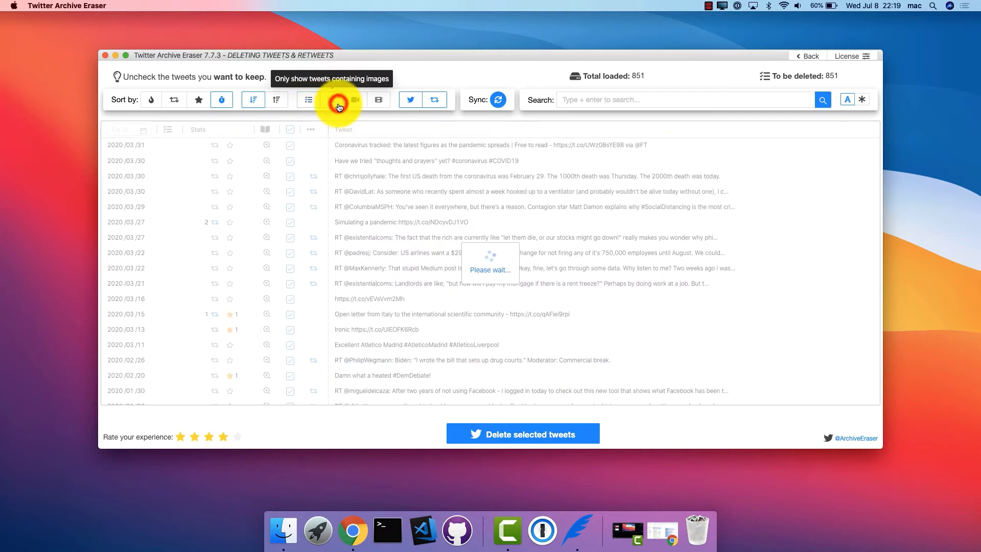
click(262, 174)
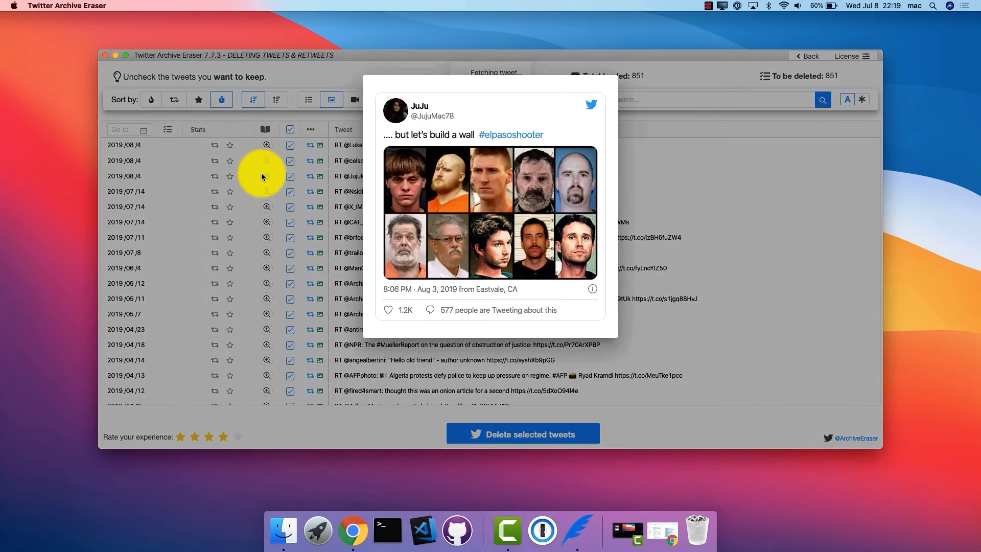
click(268, 214)
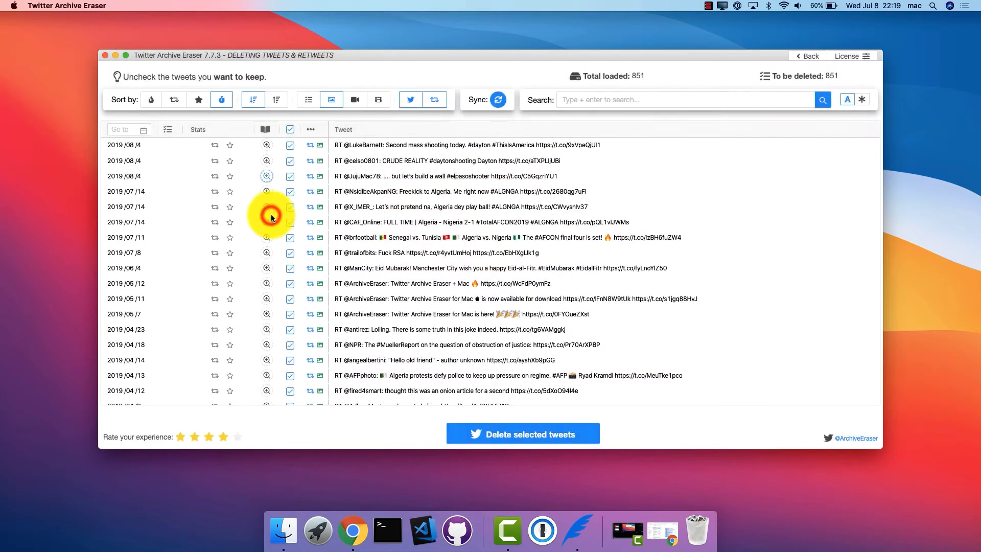
Filter to video tweets and play the BET tweet's video in a preview
click(356, 101)
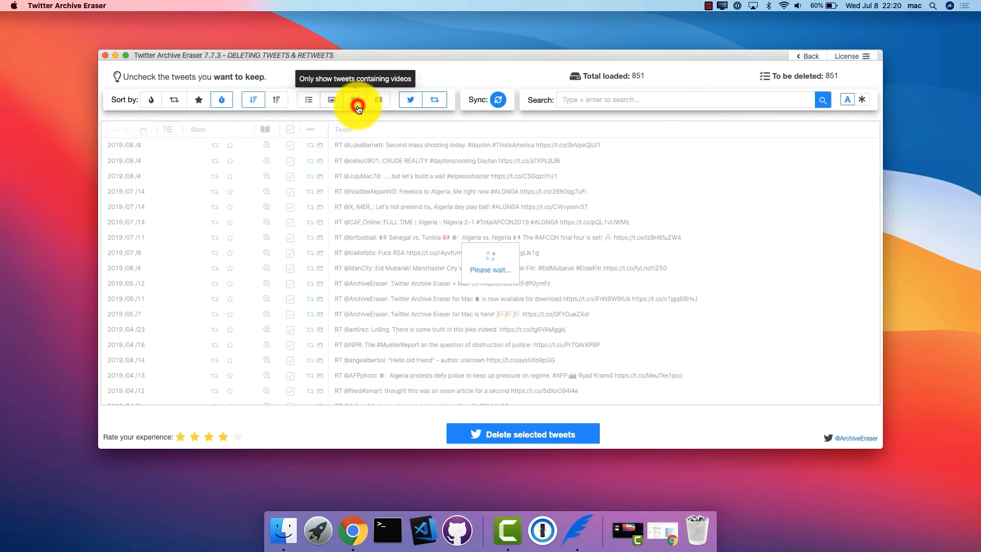
scroll(340, 310, down, 5)
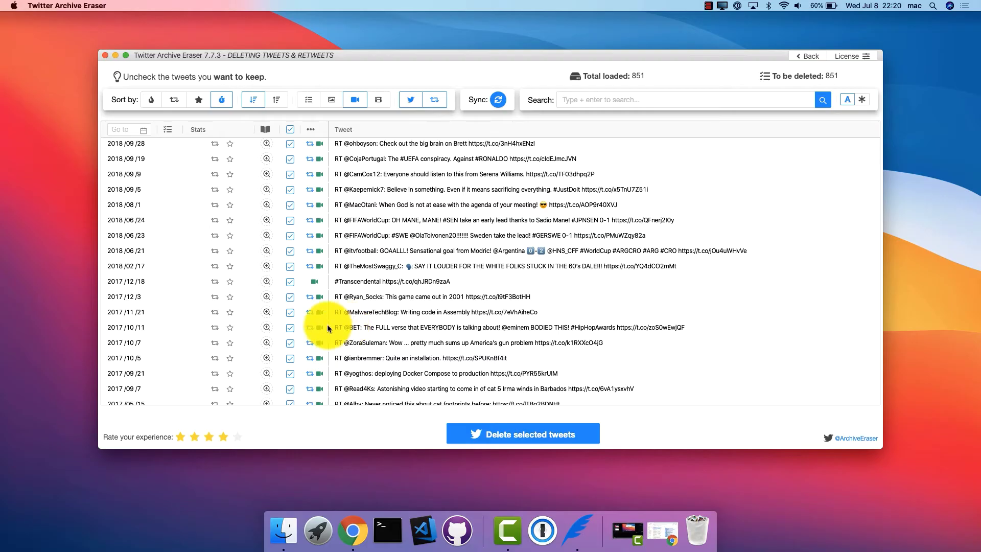
click(267, 328)
click(488, 224)
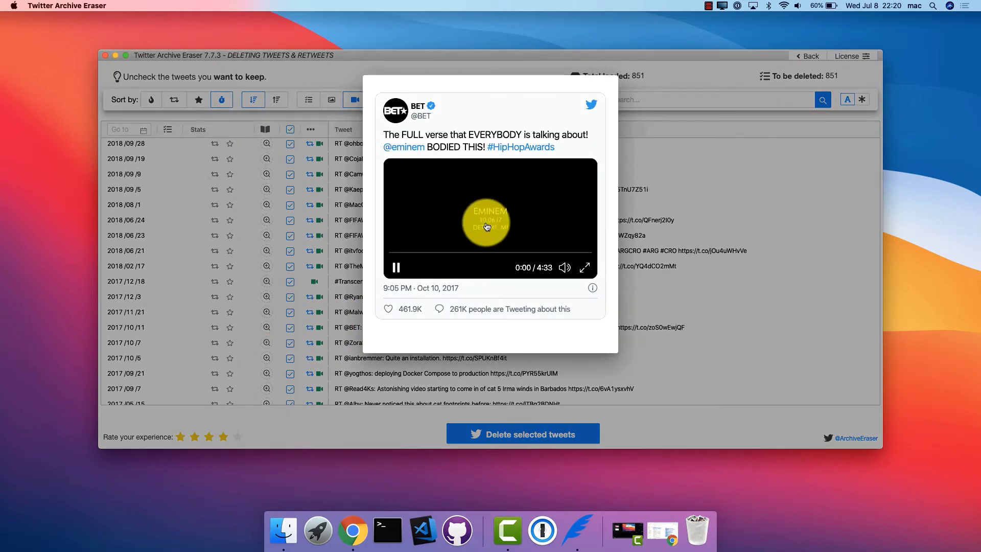
click(706, 213)
Filter to GIF tweets and play the 2017/07/12 Microservices tweet's GIF
click(378, 98)
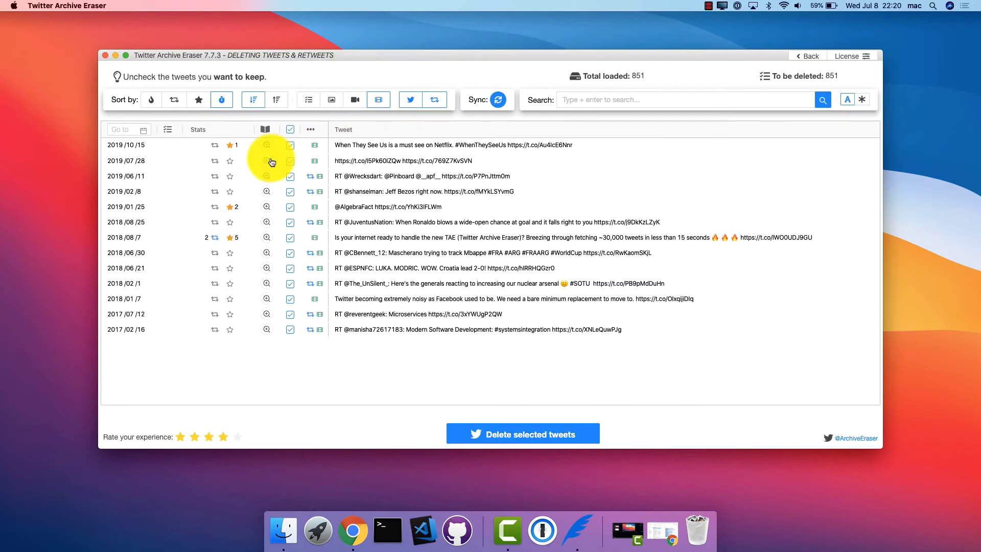
click(266, 314)
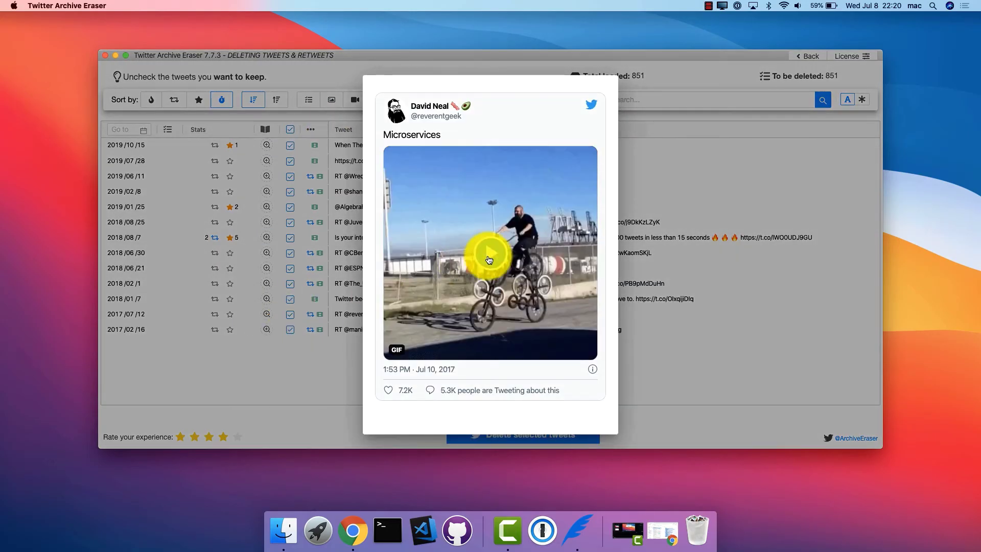
click(486, 251)
click(665, 266)
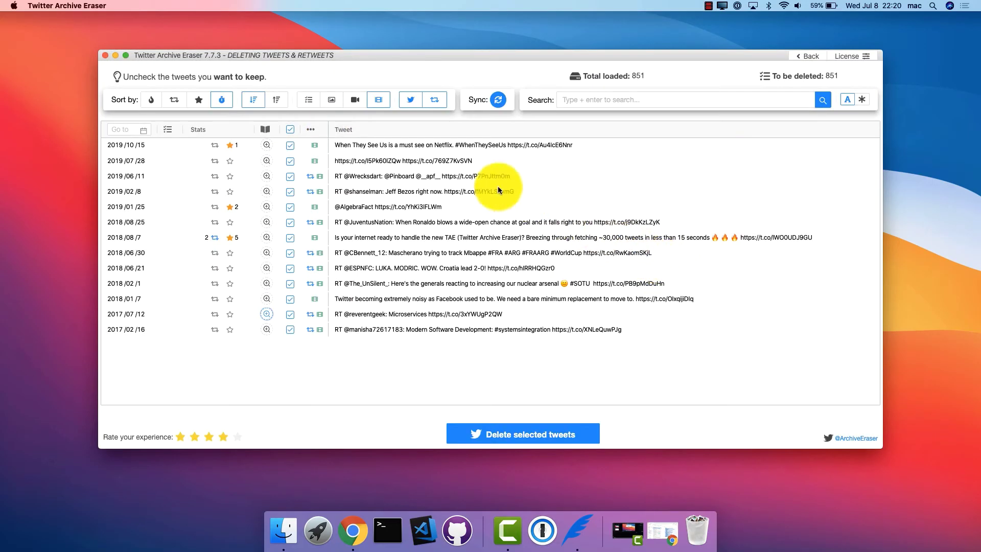
Show all media types, hiding retweets briefly and then showing them again
click(308, 99)
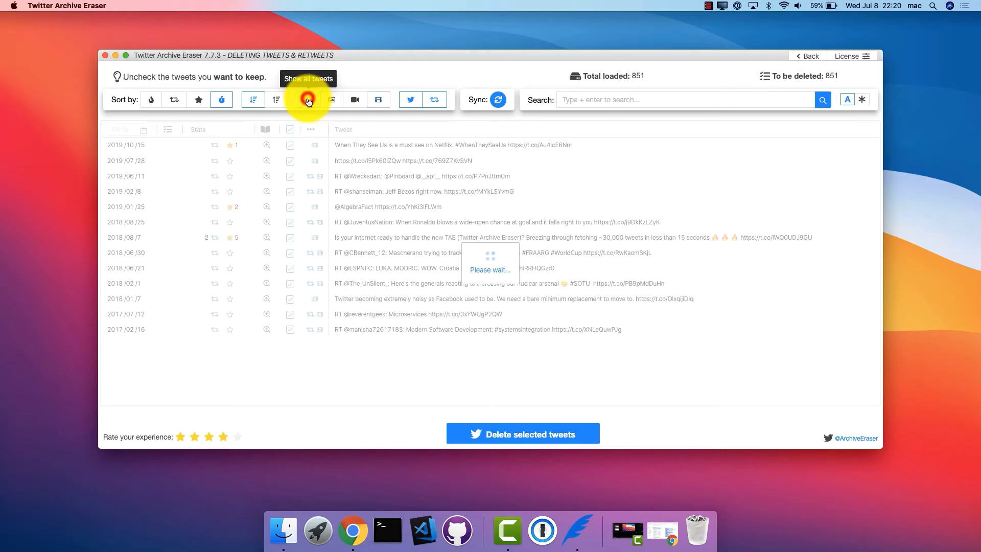
click(432, 103)
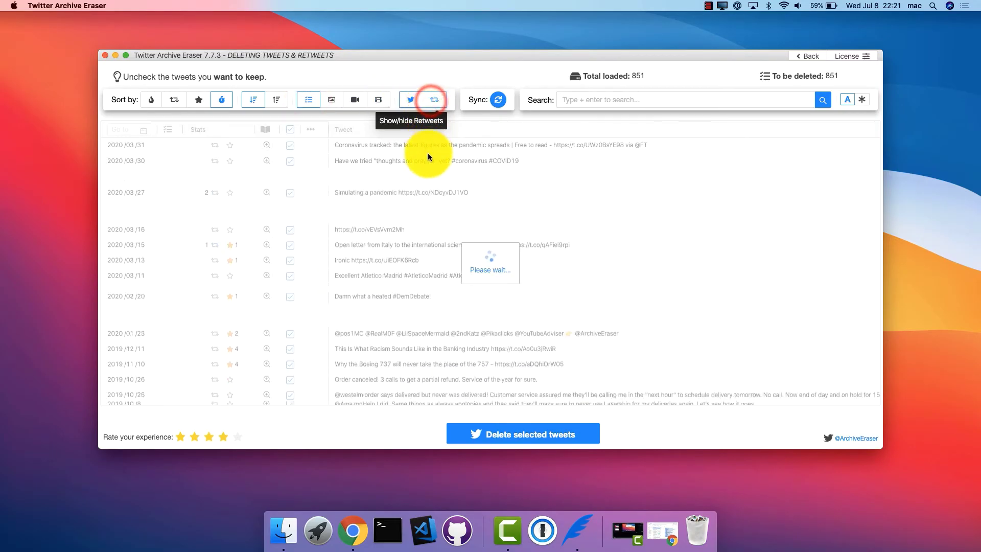
scroll(427, 155, down, 3)
scroll(428, 155, down, 10)
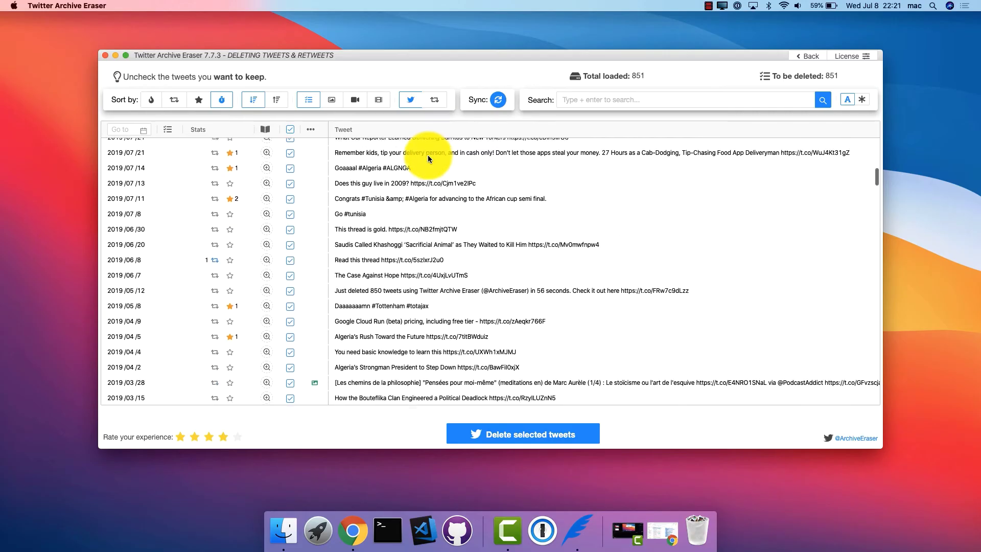
scroll(427, 155, up, 12)
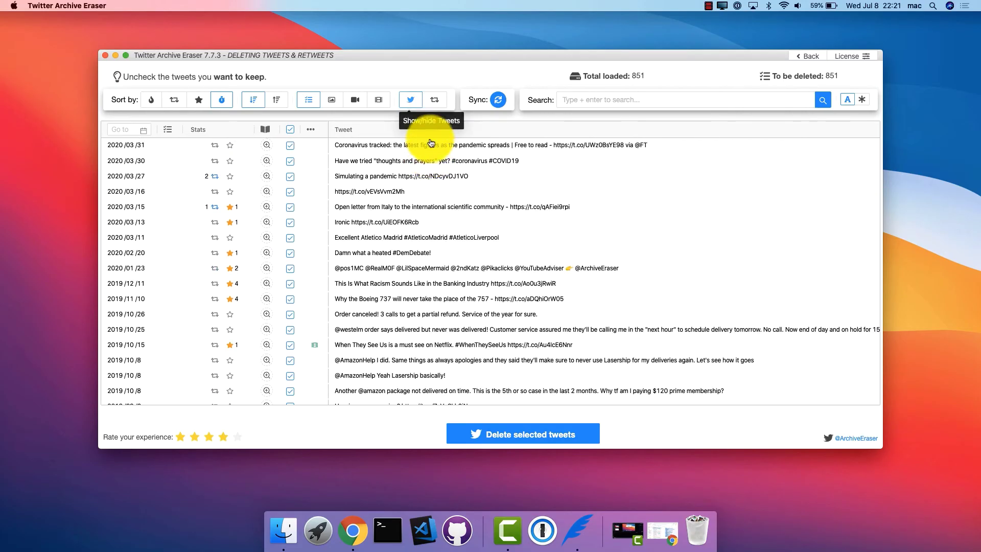
click(434, 101)
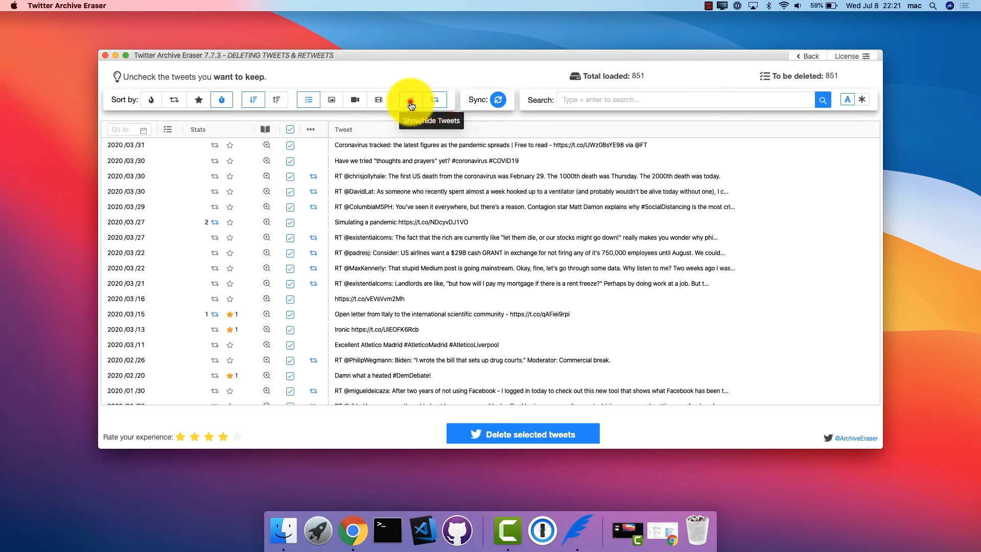
Hide original tweets so only retweets are listed
click(410, 99)
scroll(396, 241, down, 15)
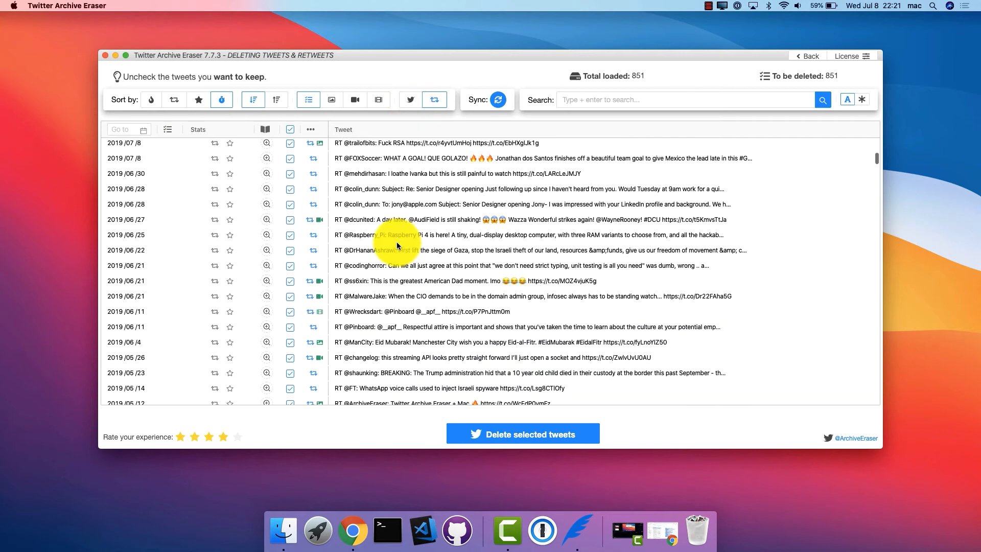
scroll(397, 241, up, 15)
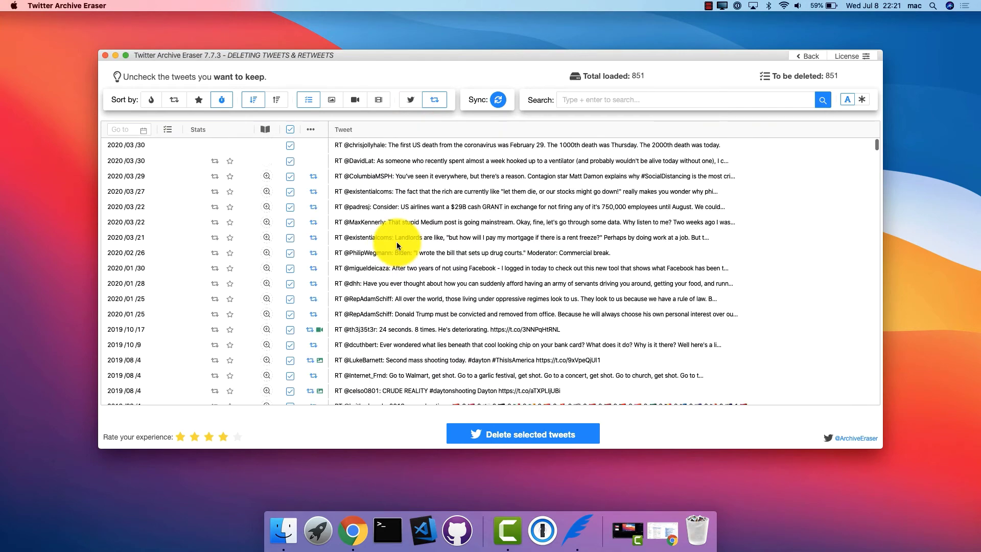
Show original tweets again, sync all 851 tweets, and rank them by most retweeted and liked
click(411, 100)
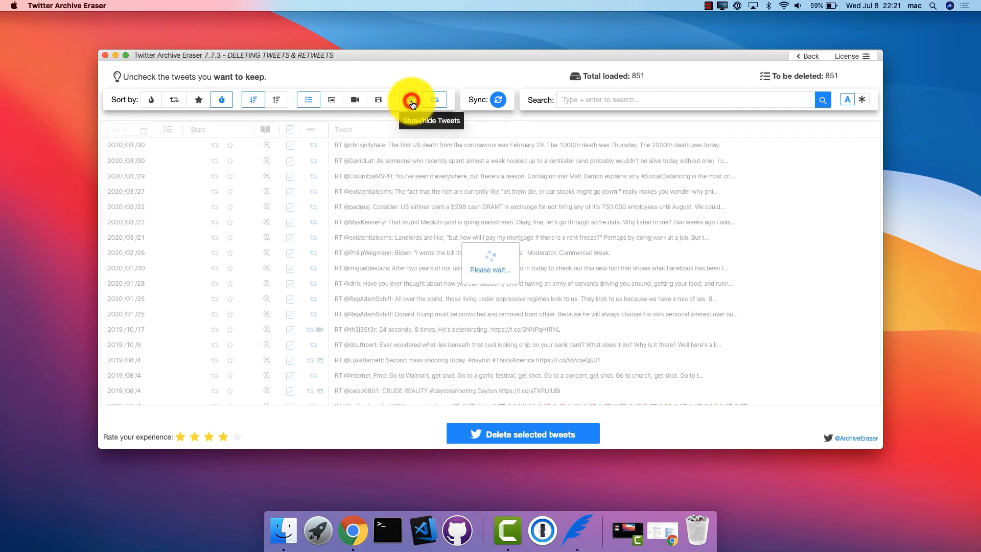
click(502, 100)
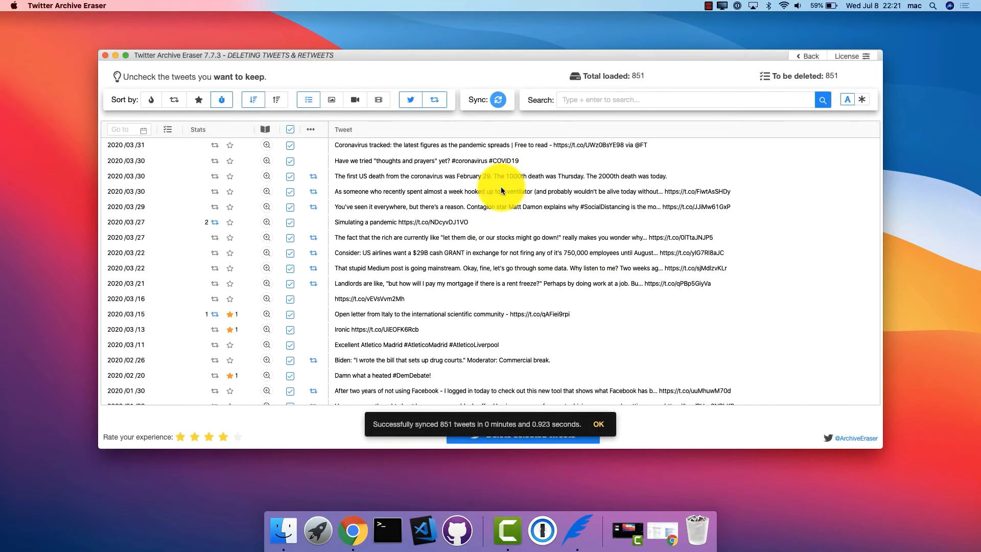
click(151, 100)
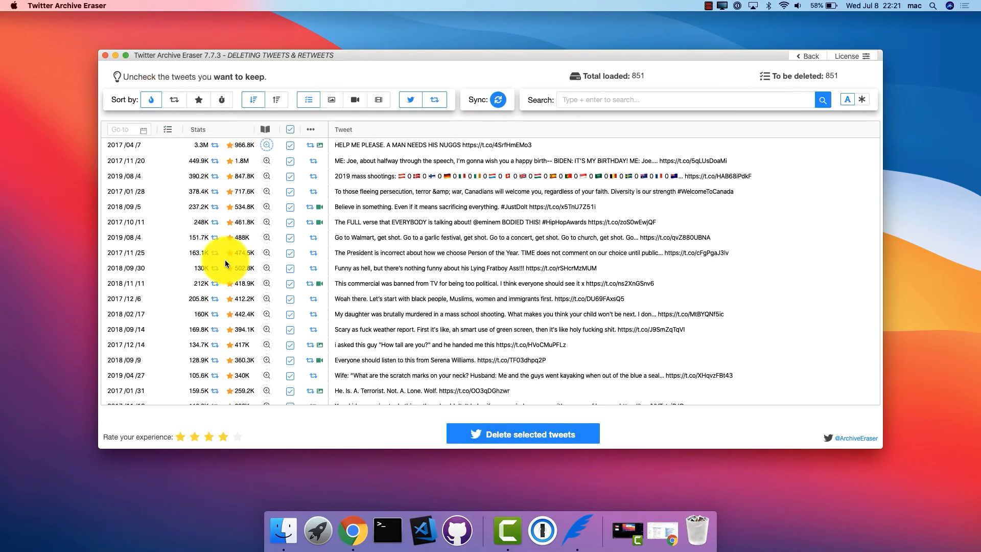
Search the tweets for "juv" and preview the second match
click(589, 101)
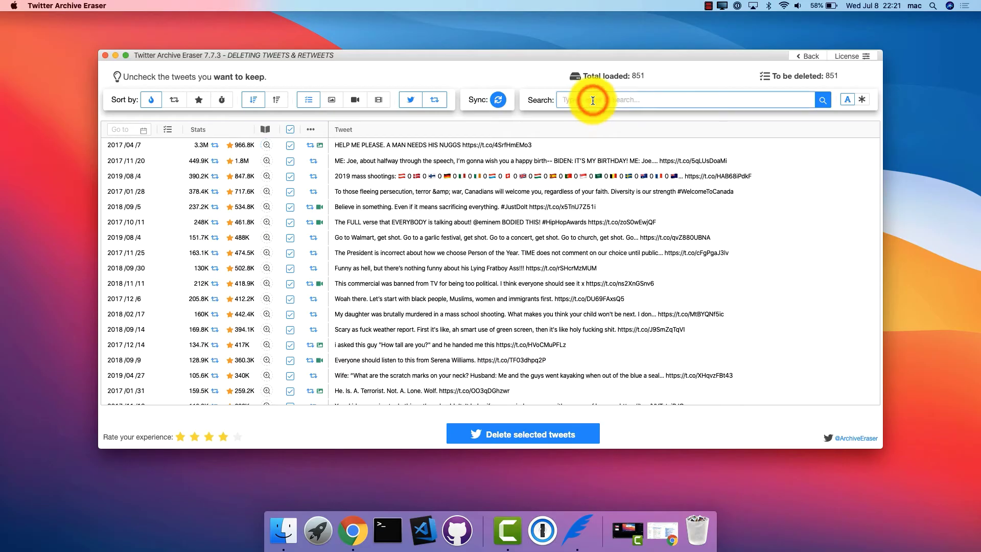
text(juv)
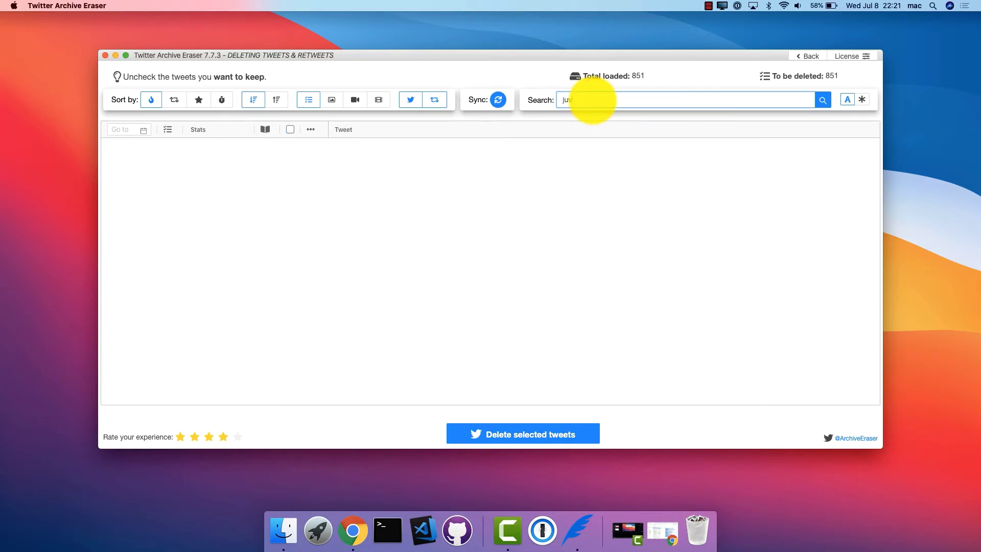
click(822, 102)
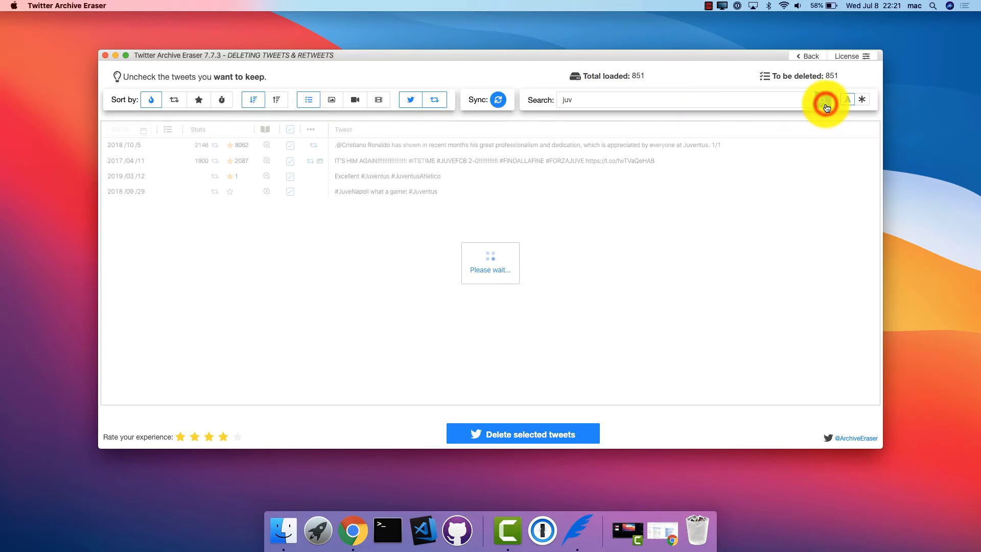
click(266, 161)
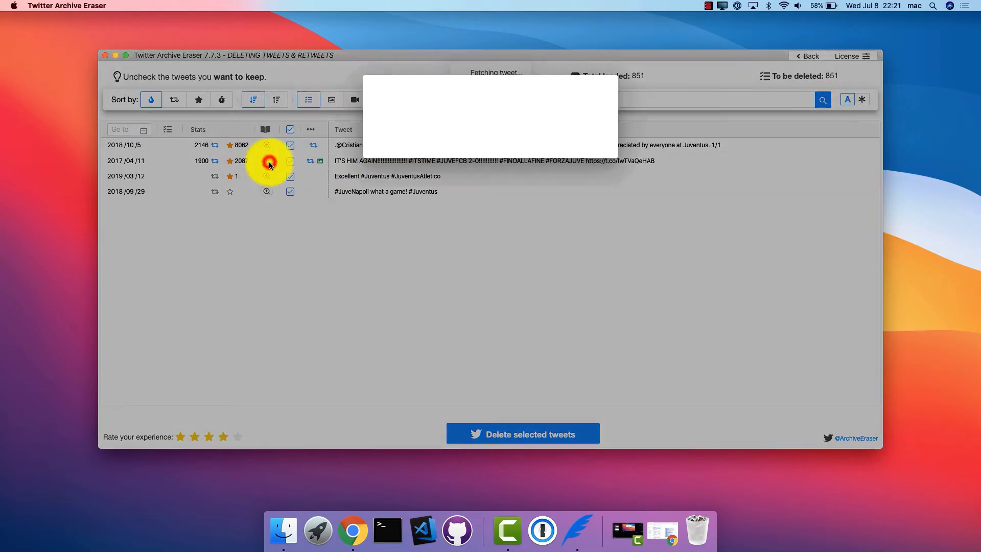
click(314, 236)
Search "movie", unmark its three results, delete the selection, and show all tweets again
double_click(586, 102)
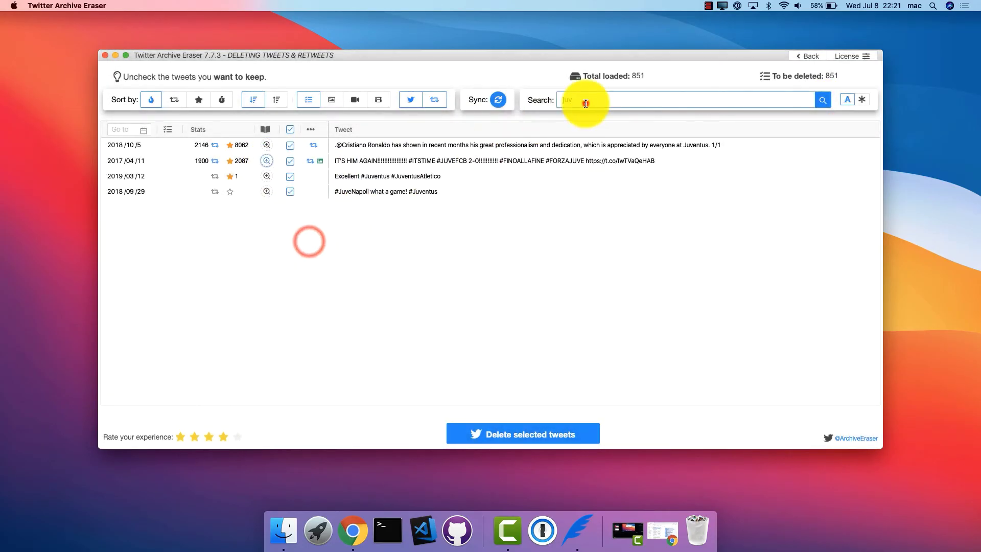
key(BackSpace)
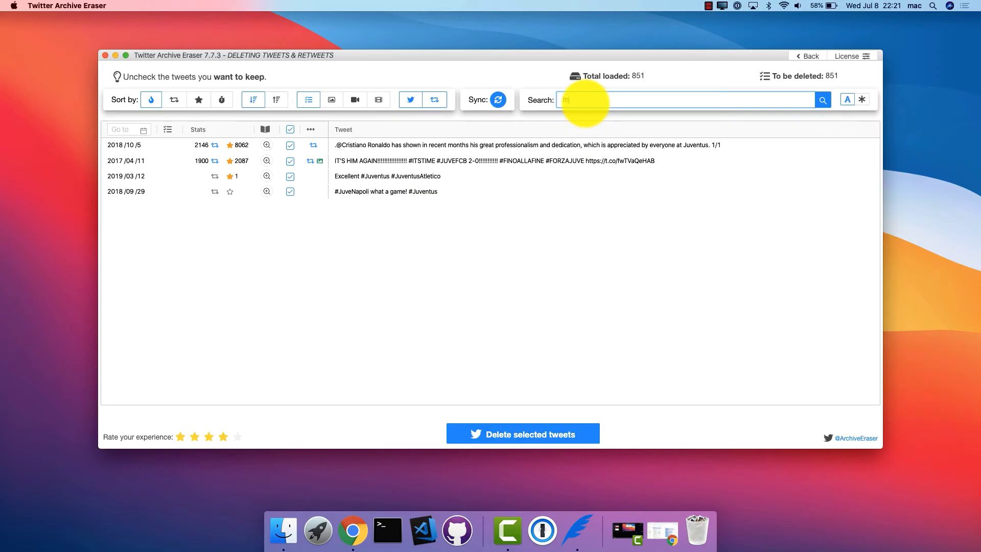
click(822, 100)
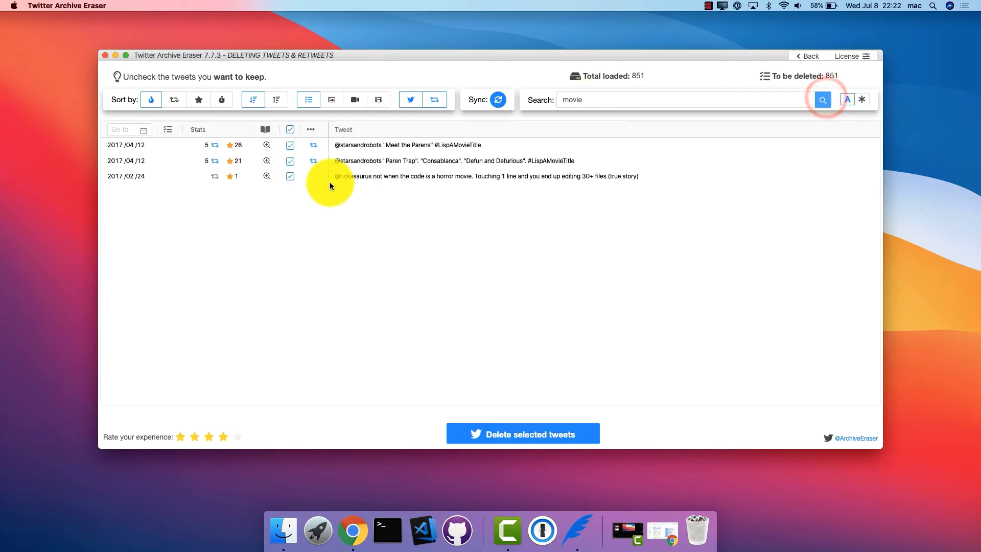
click(290, 148)
click(291, 161)
click(289, 176)
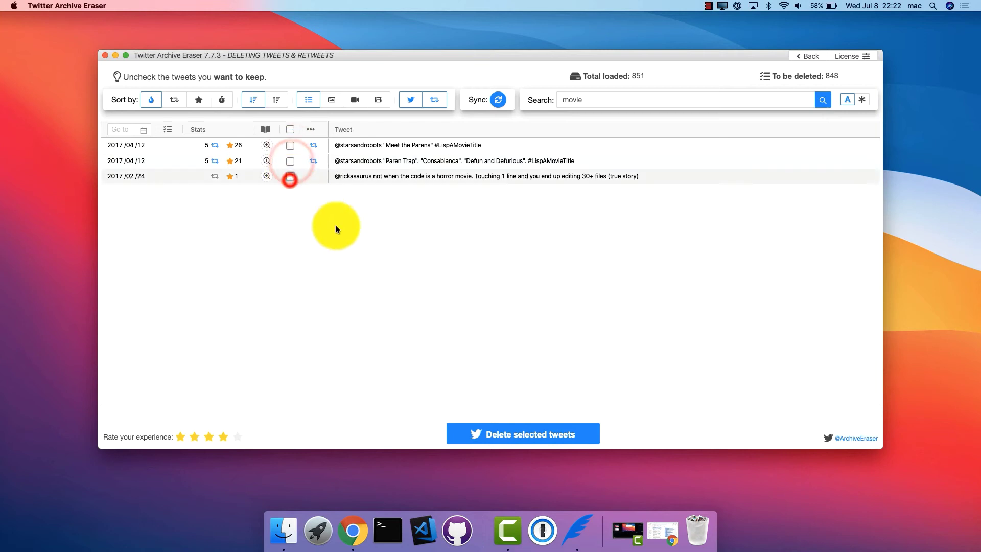
click(547, 433)
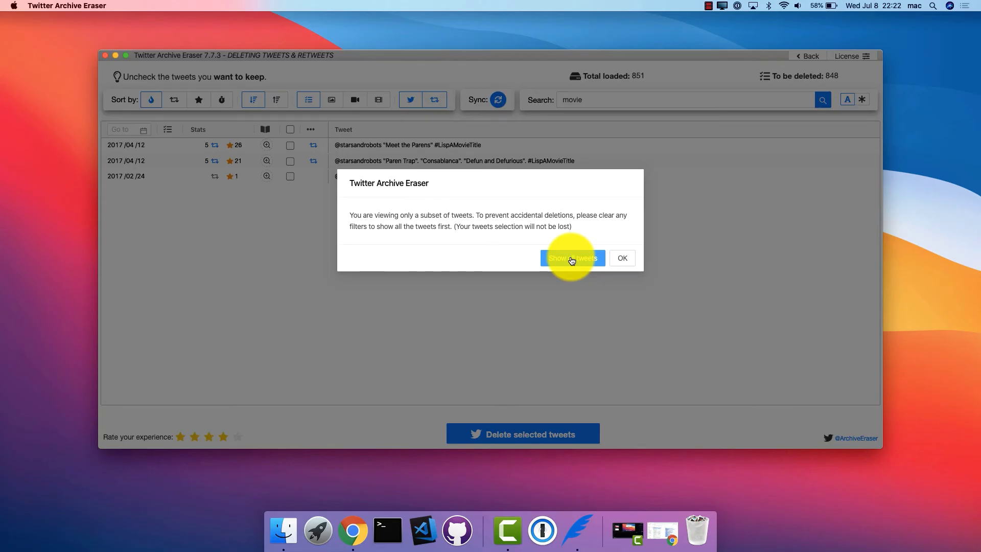
click(571, 259)
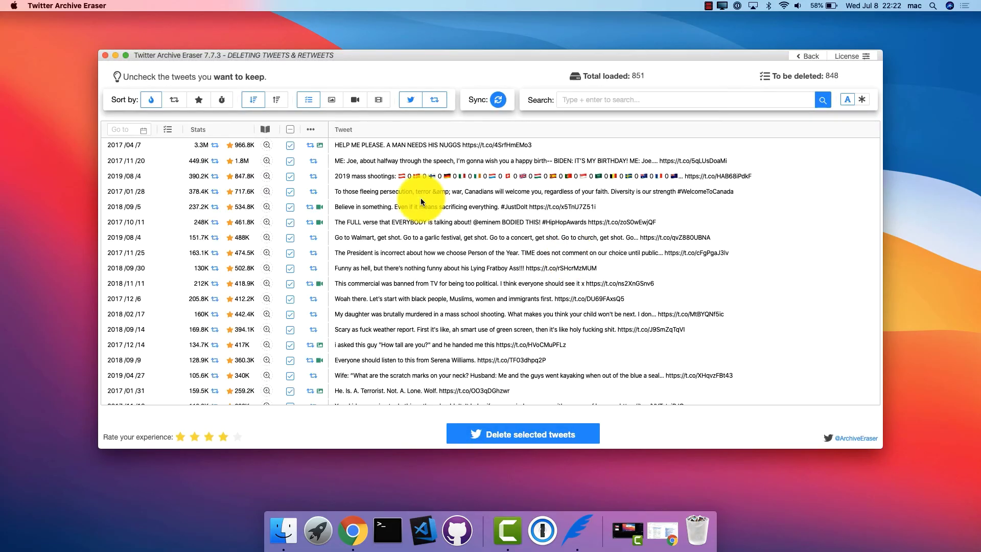
scroll(420, 200, down, 5)
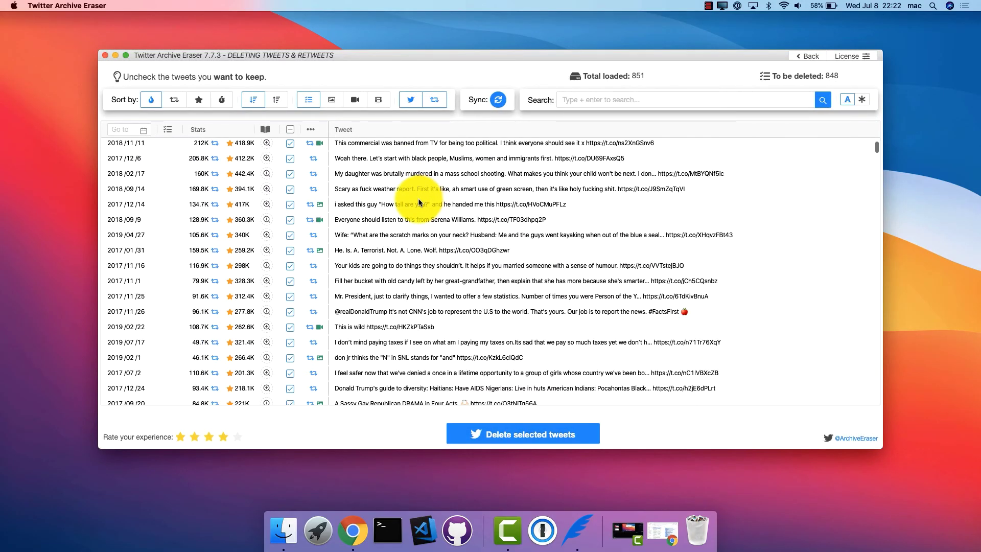
Copy a tweet's ID and search the list for that single tweet
right_click(358, 219)
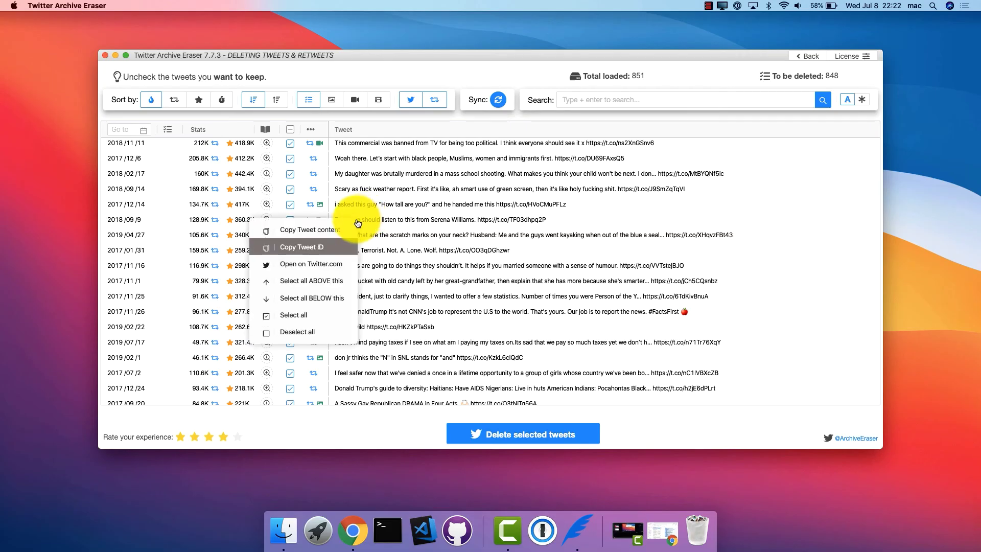
click(337, 247)
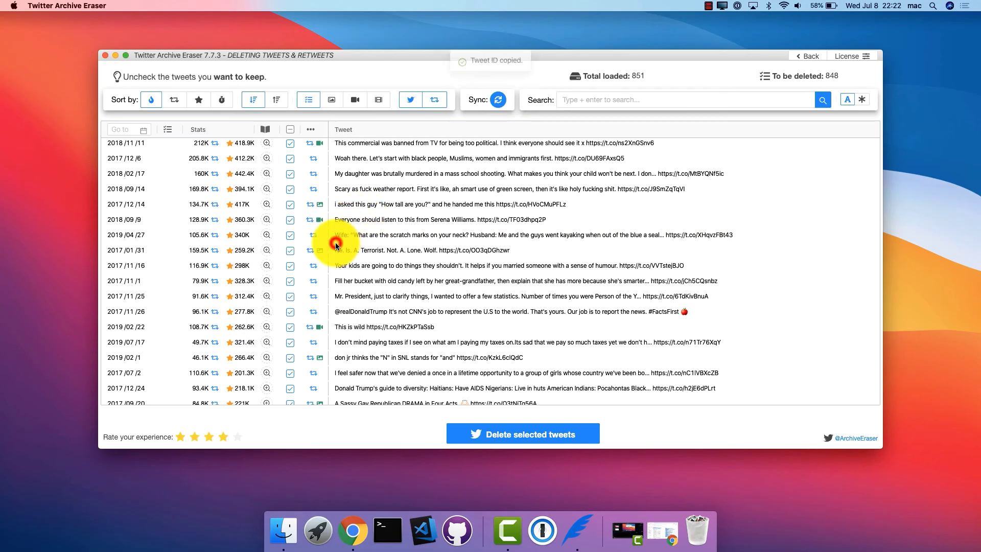
click(625, 101)
key(super+v)
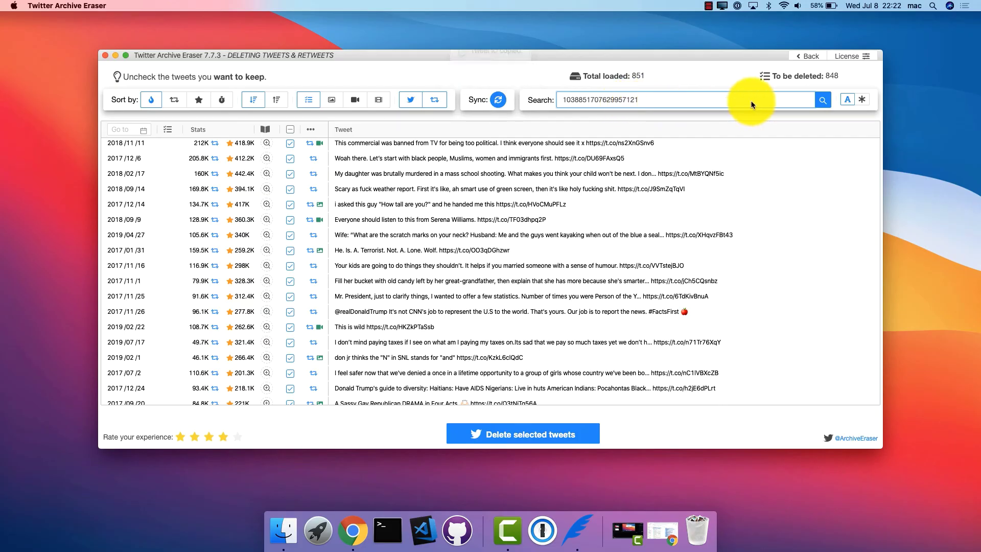
click(823, 102)
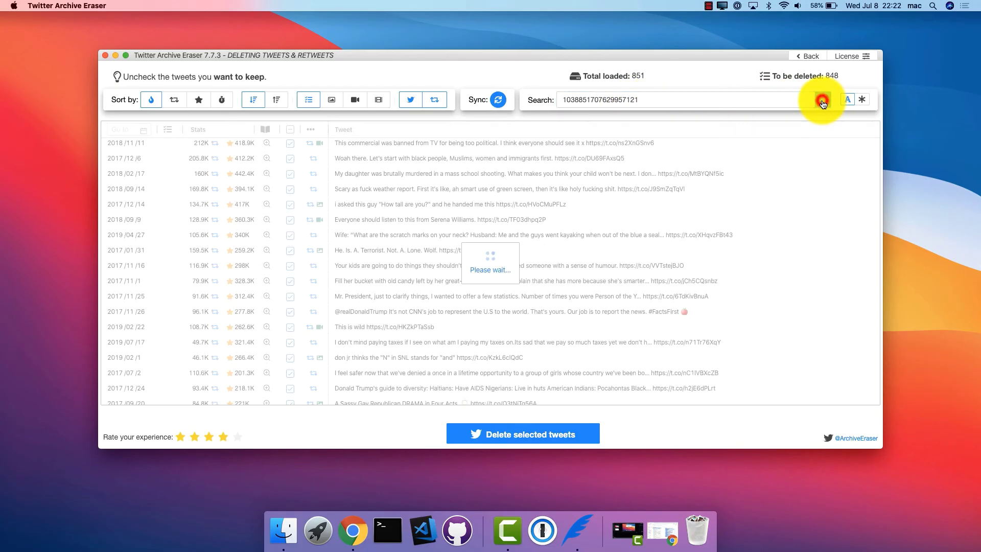
Clear the ID search to restore the full list, then uncheck one more tweet from deletion
double_click(754, 102)
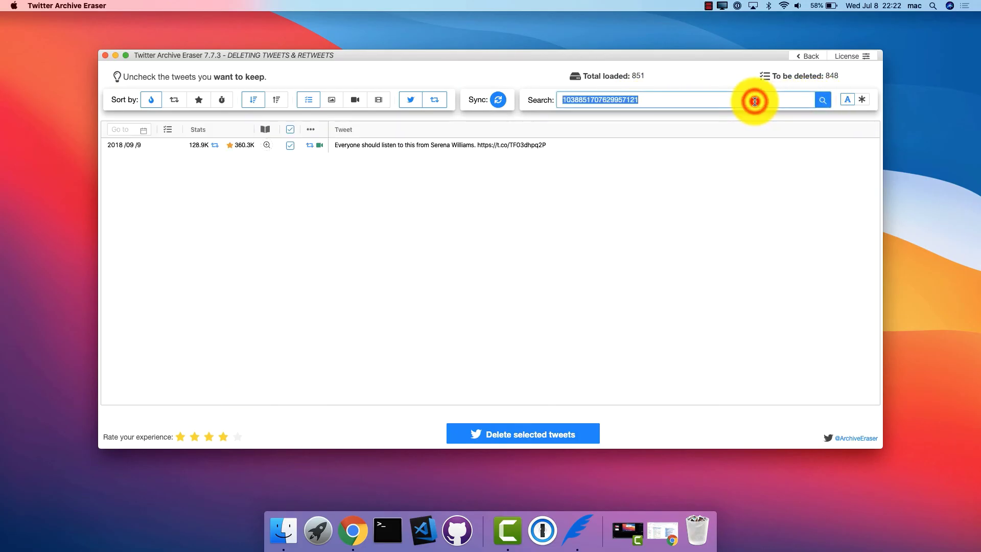
key(BackSpace)
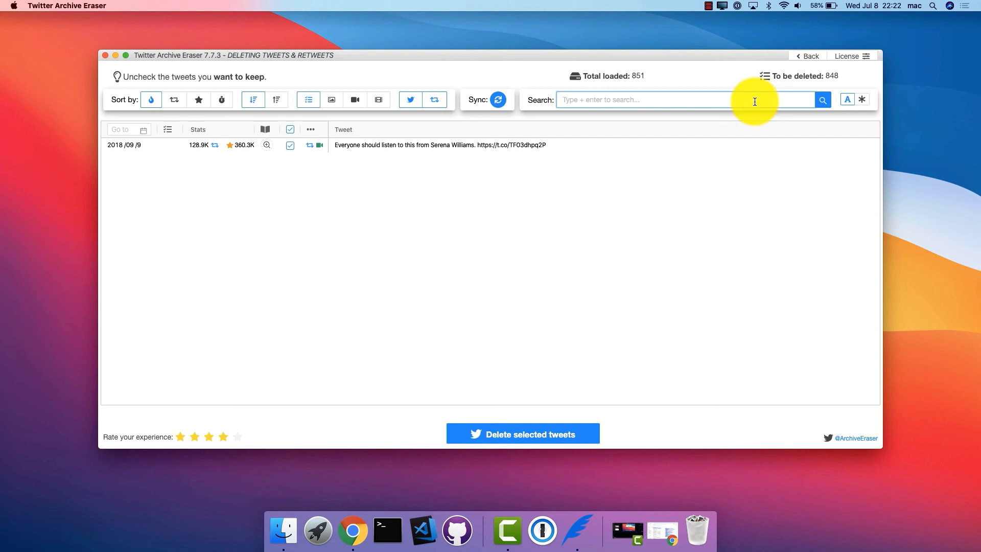
click(822, 100)
right_click(389, 245)
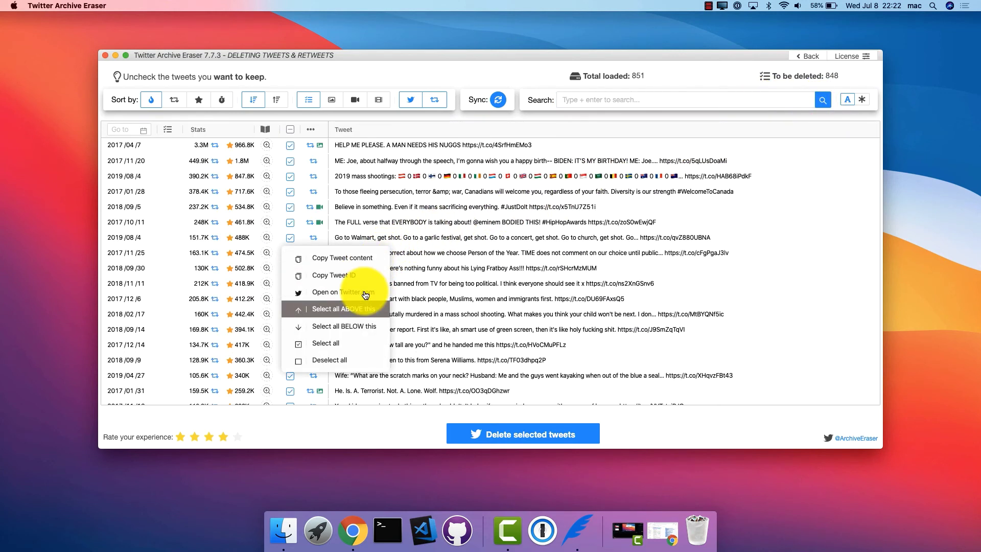
click(358, 309)
scroll(716, 226, down, 5)
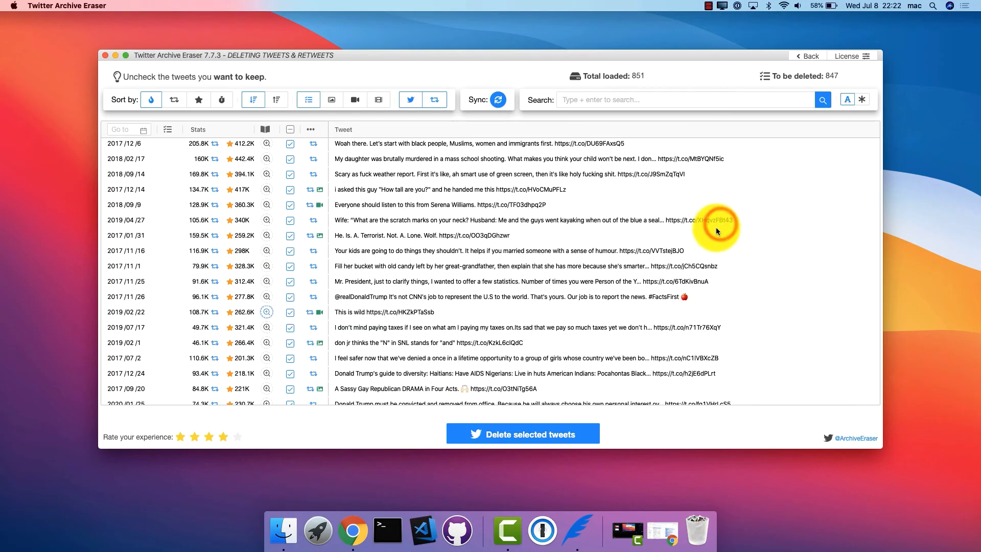
Start deleting the selected tweets and confirm erasing all 740 of them
click(492, 435)
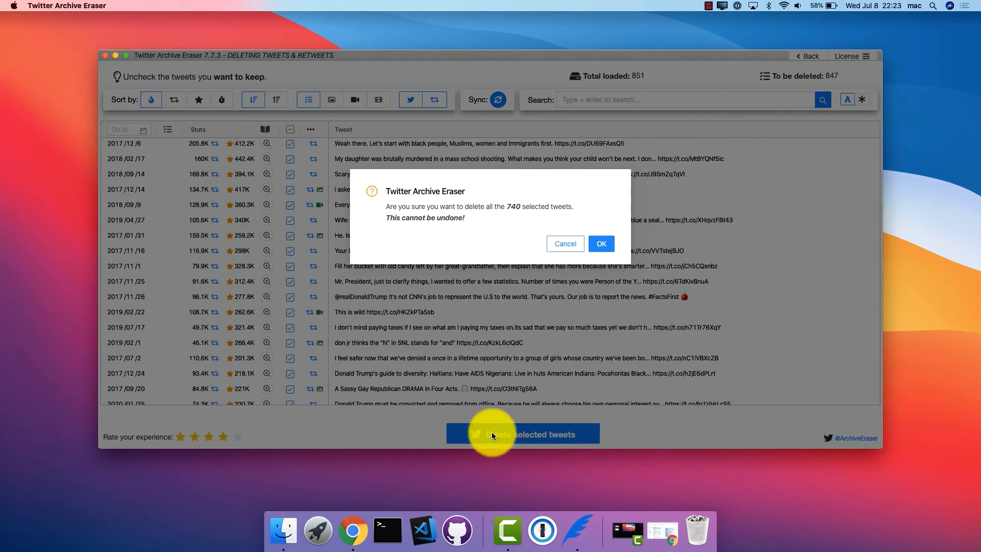
click(600, 243)
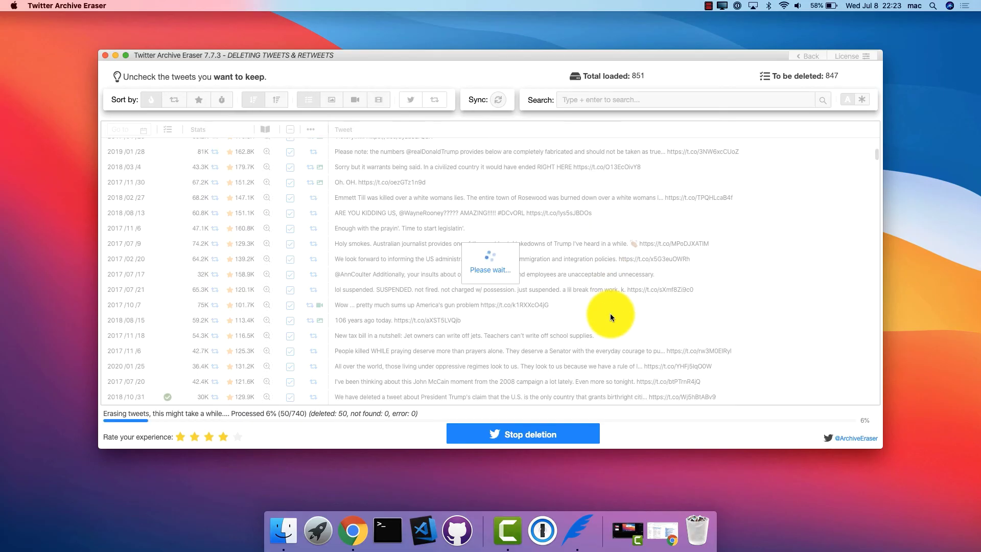